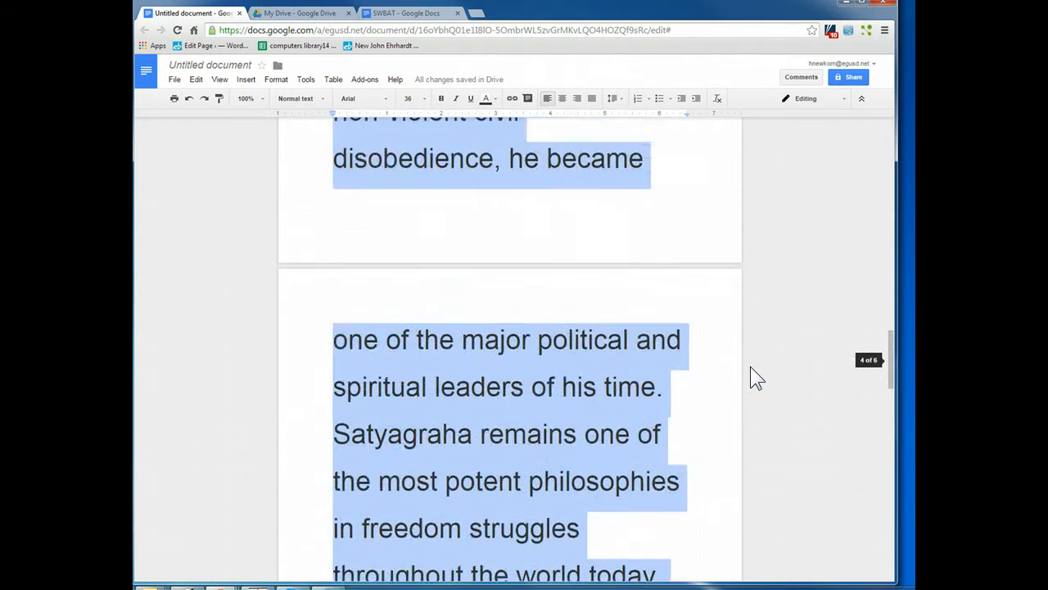
Set the font size of the essay text from "Born on October" through "women and put" to 12
scroll(750, 367, up, 15)
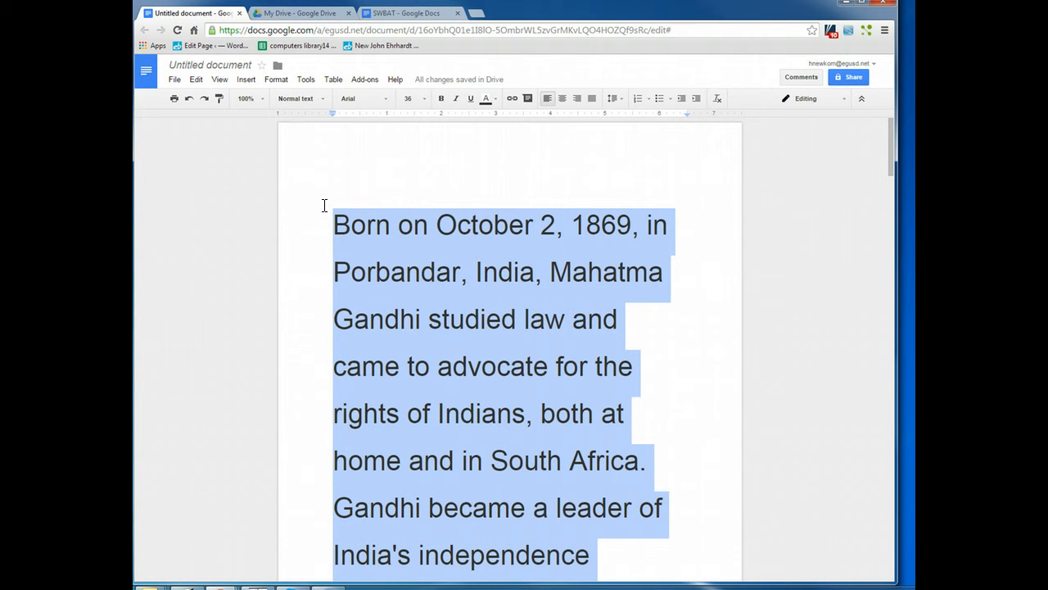
click(370, 223)
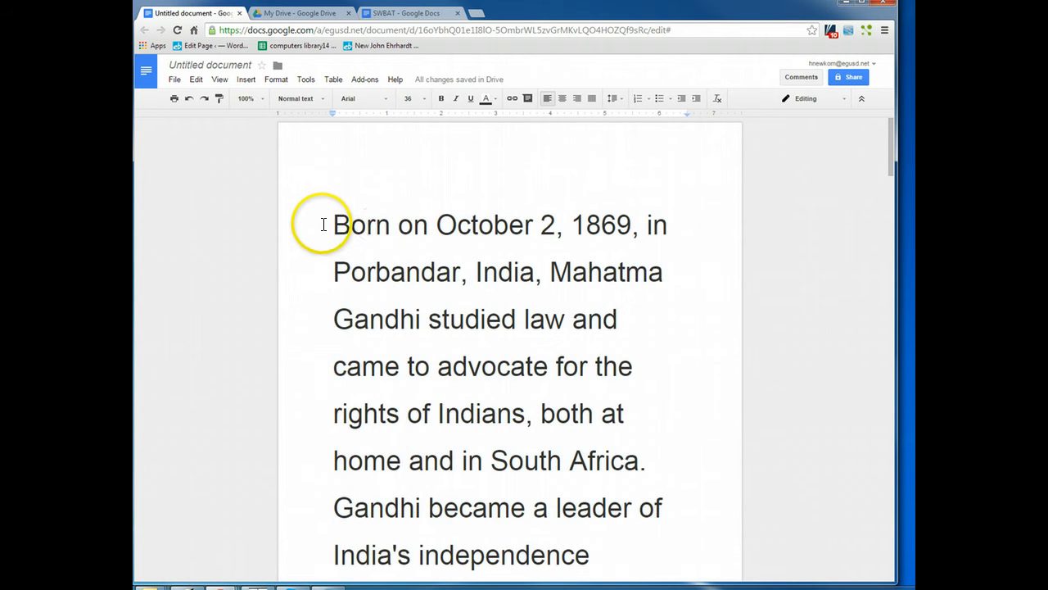
drag(332, 226, 529, 506)
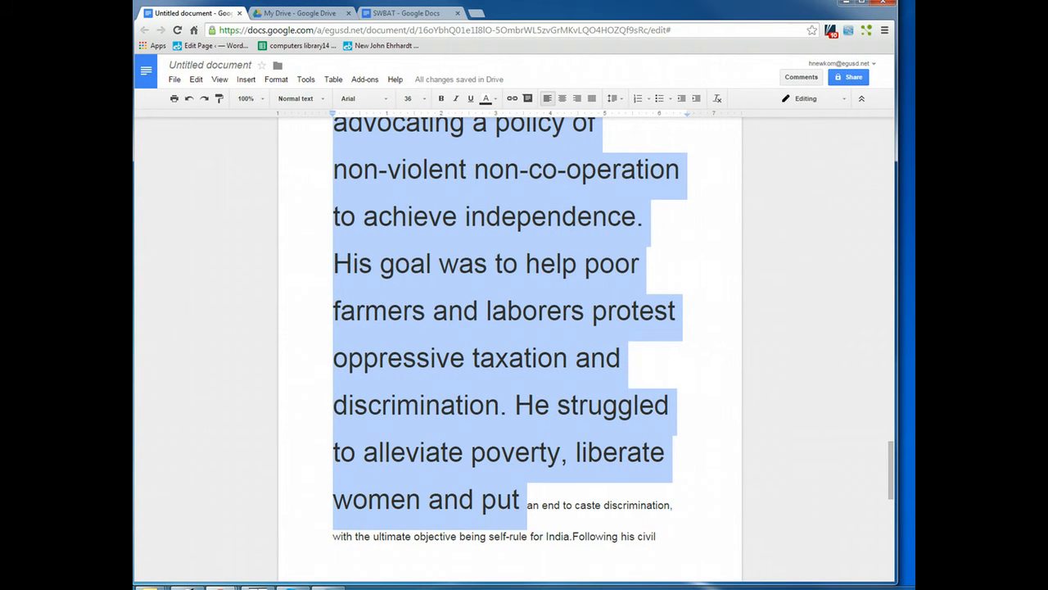
scroll(850, 312, up, 15)
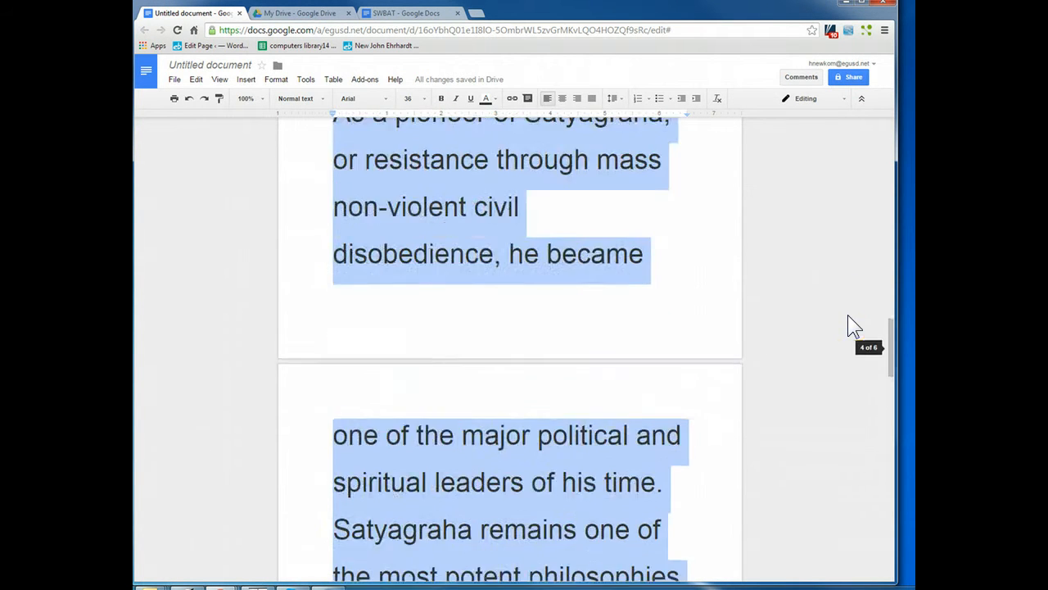
scroll(848, 324, up, 15)
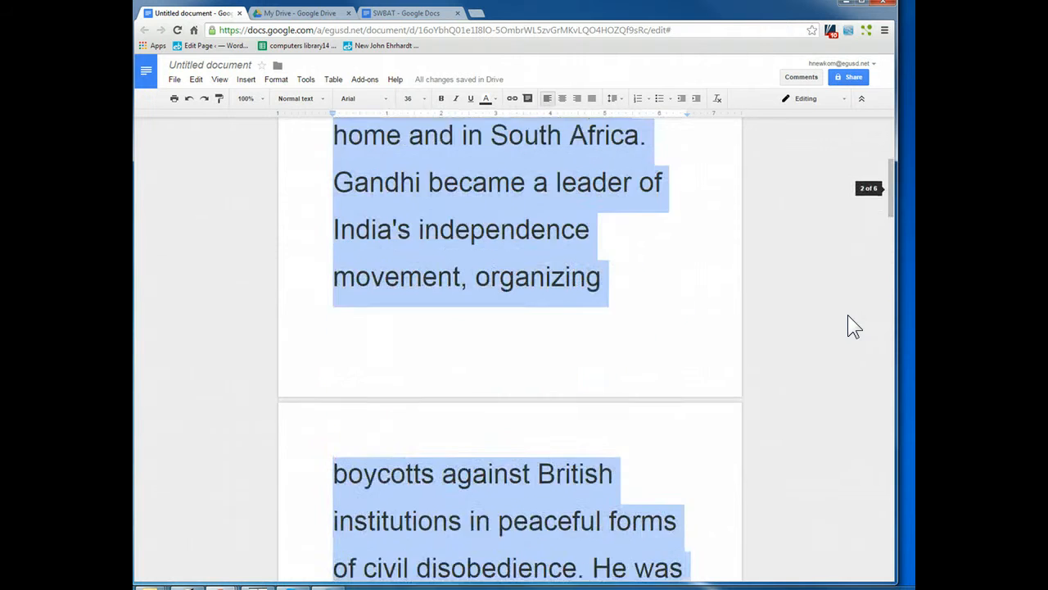
scroll(847, 314, up, 1)
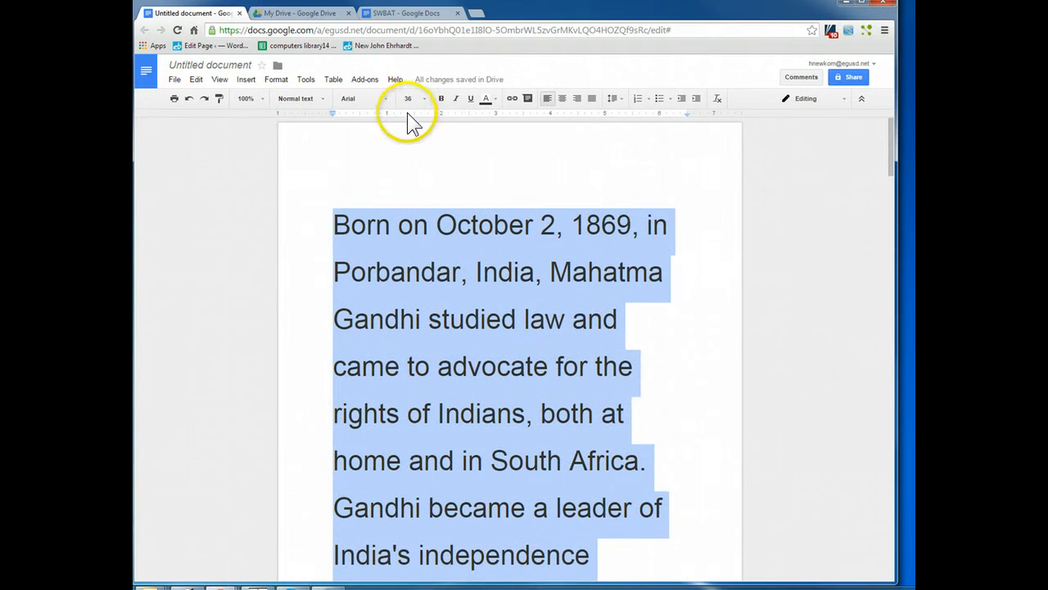
click(423, 97)
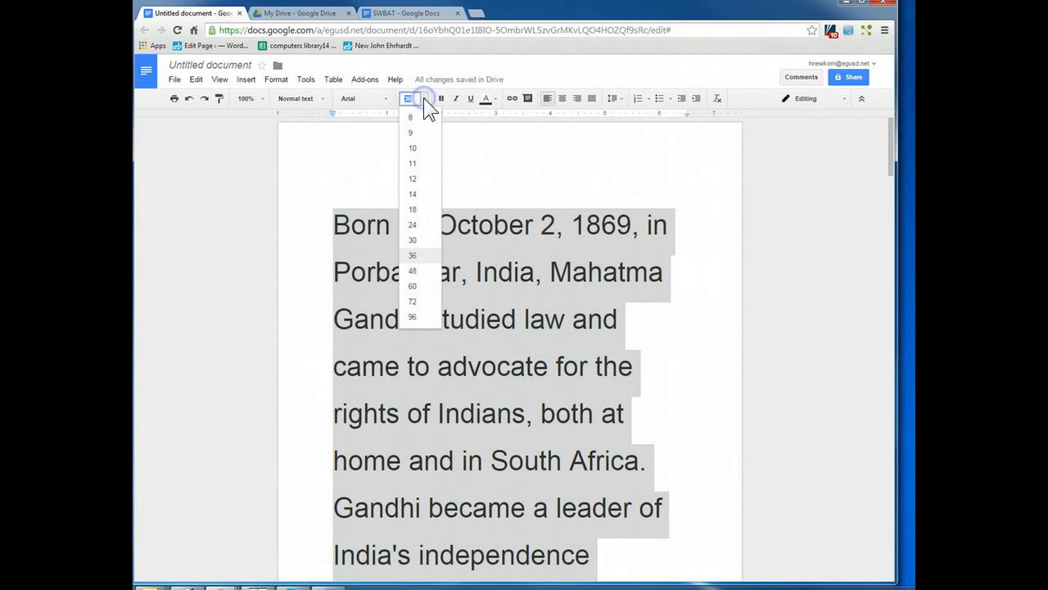
click(413, 179)
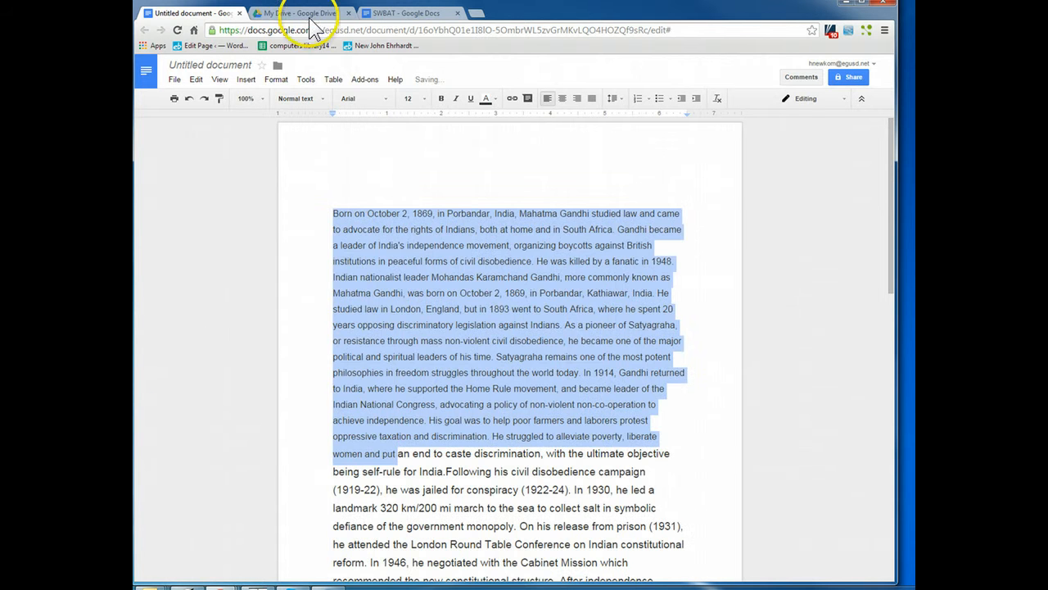
Check the list of student objectives in the SWBAT document and return to the start of the untitled essay
click(388, 18)
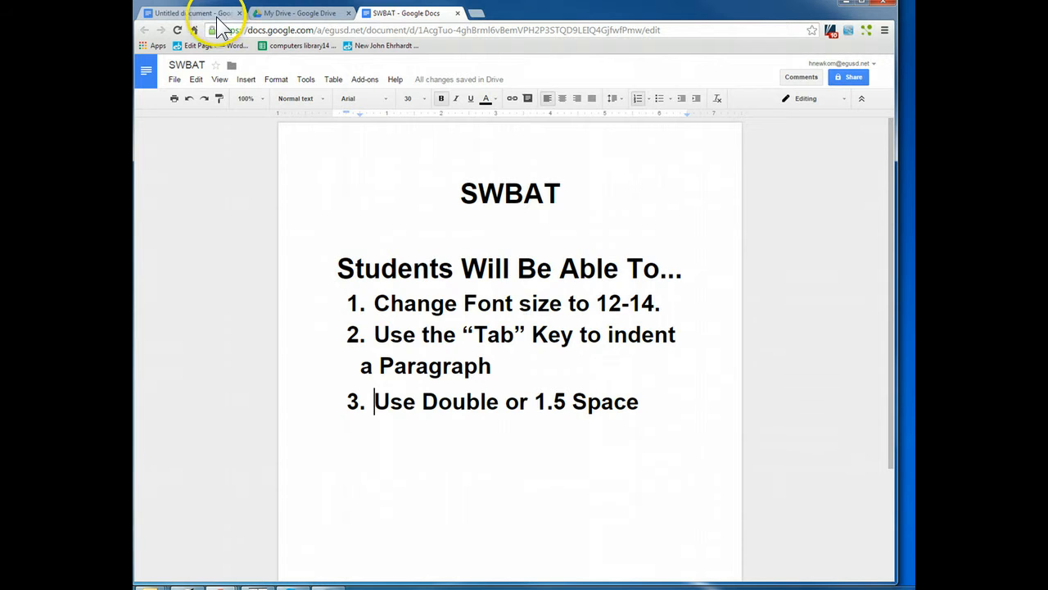
click(218, 16)
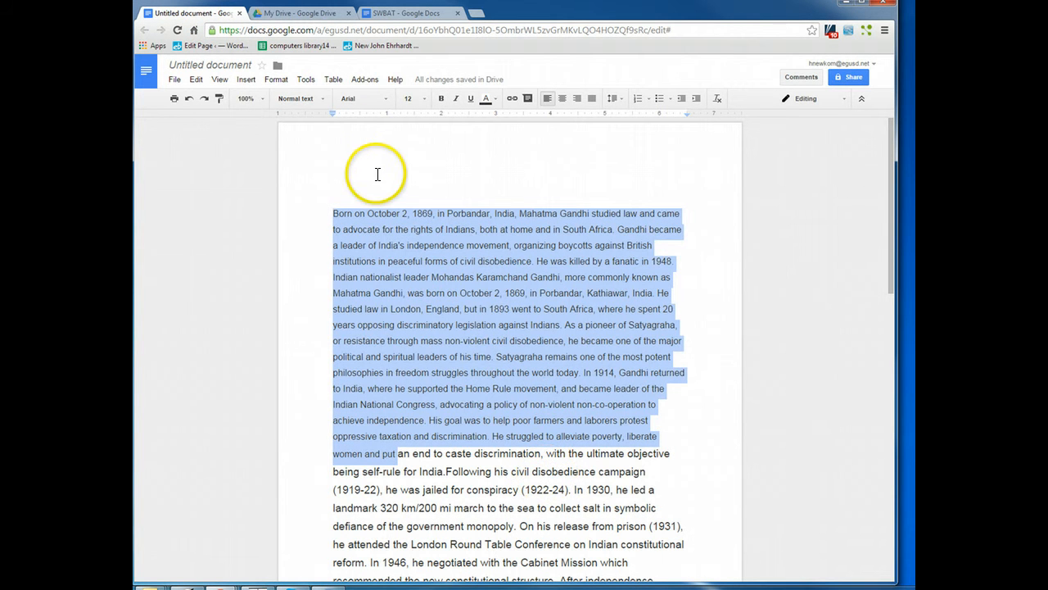
click(335, 211)
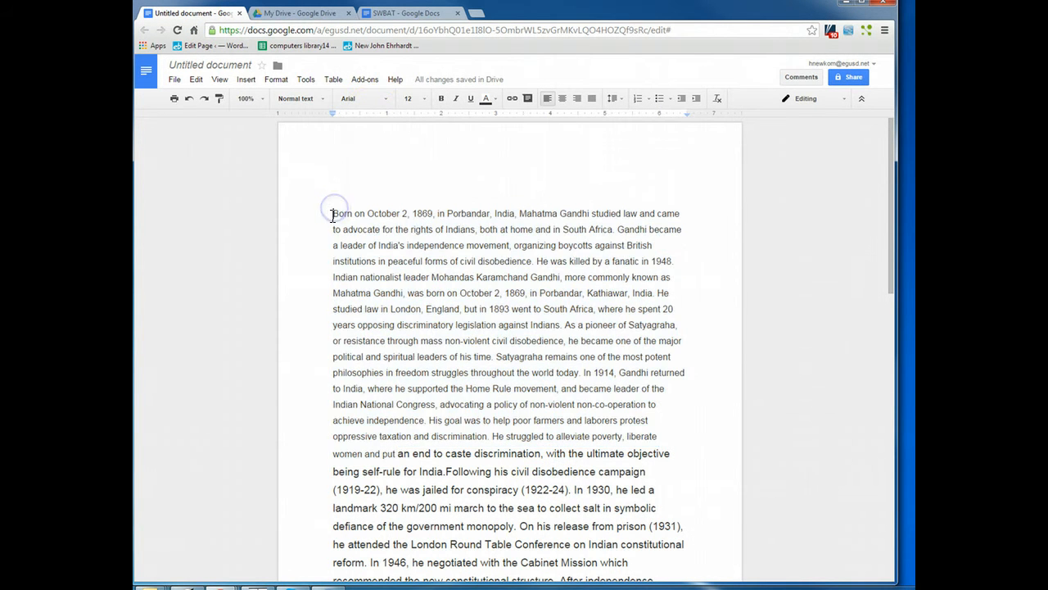
Change the font of the essay text from "Born on October" through "200 mi march" to Times New Roman
drag(333, 215, 486, 507)
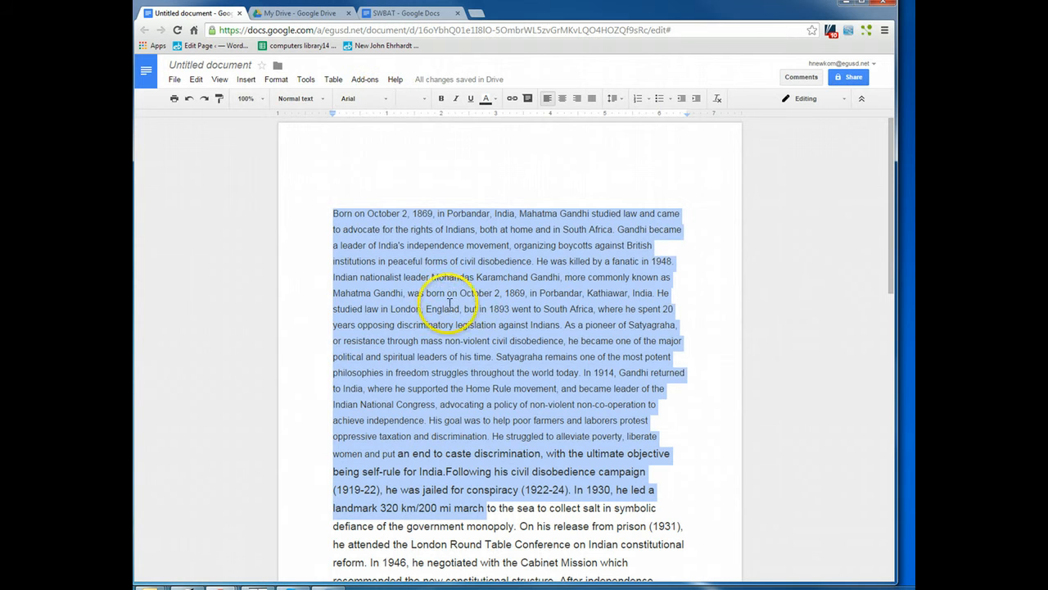
click(385, 98)
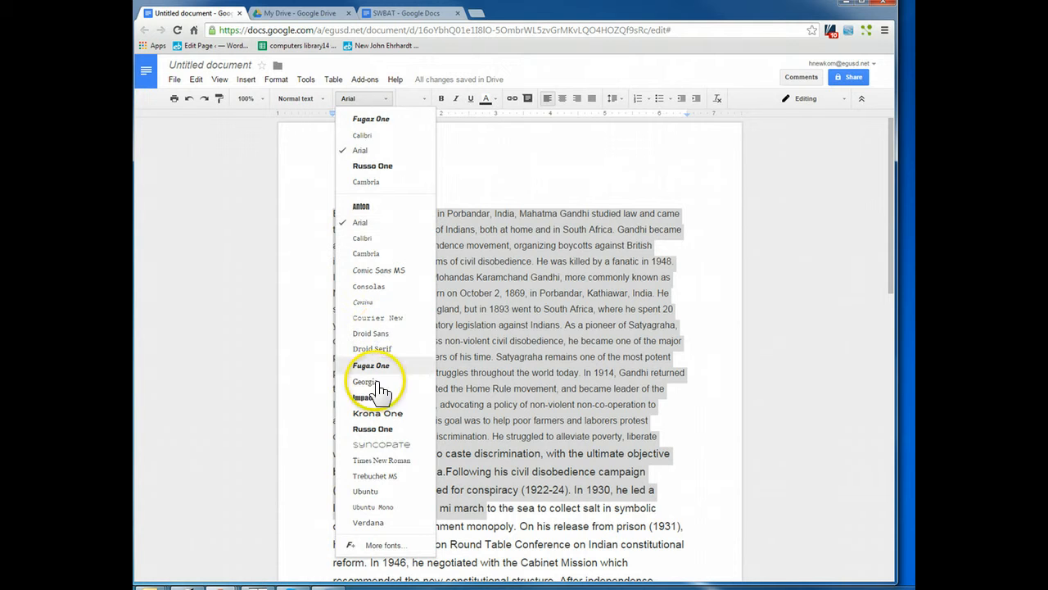
click(394, 460)
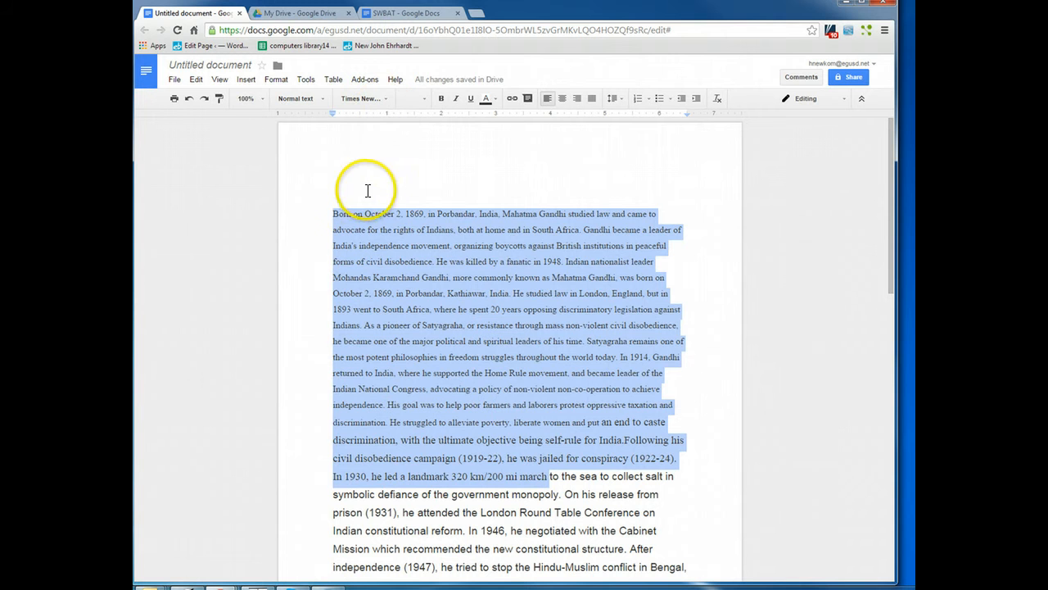
Select the entire essay from its first word to its end and reset it to the Normal text style
click(453, 483)
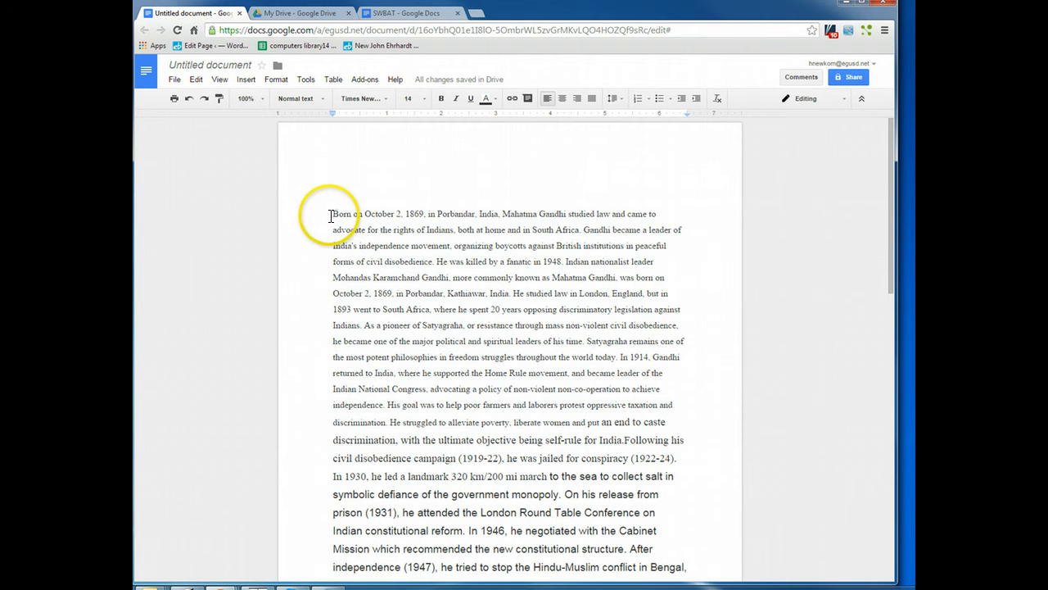
drag(331, 215, 551, 511)
scroll(575, 502, down, 3)
scroll(575, 502, down, 3)
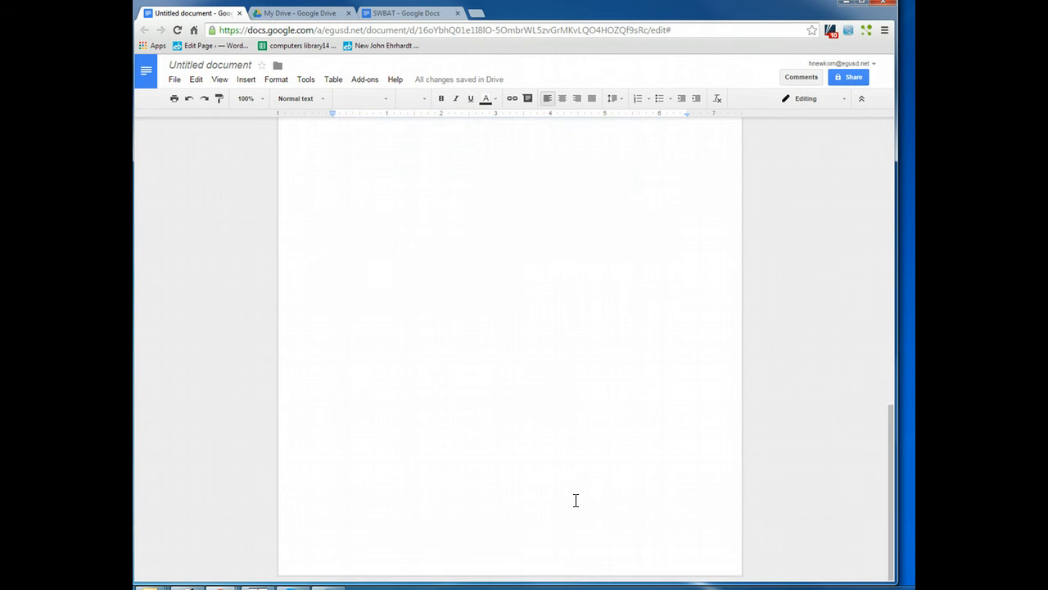
scroll(576, 500, up, 10)
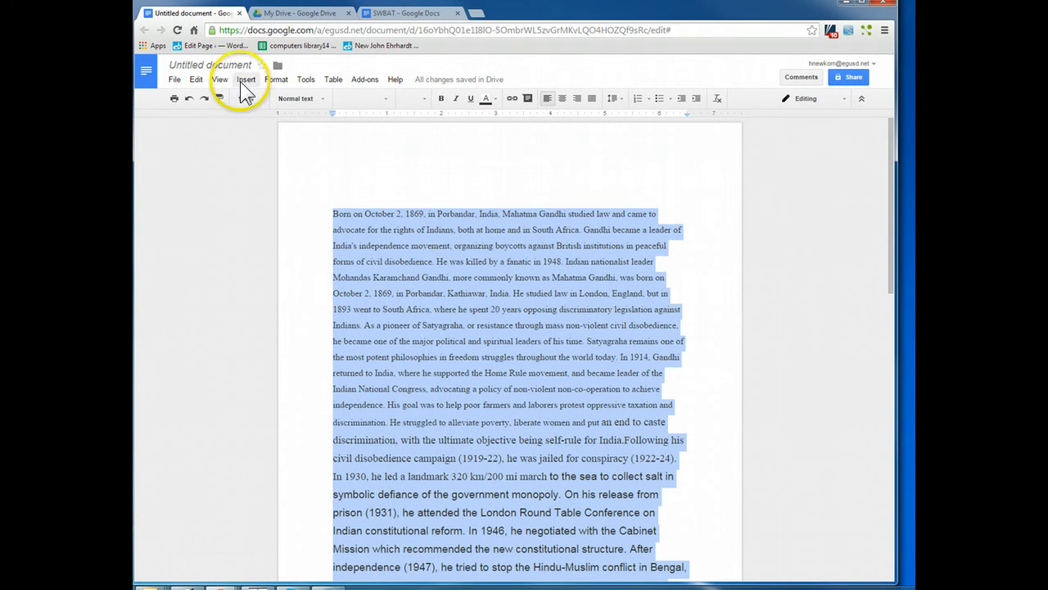
click(300, 98)
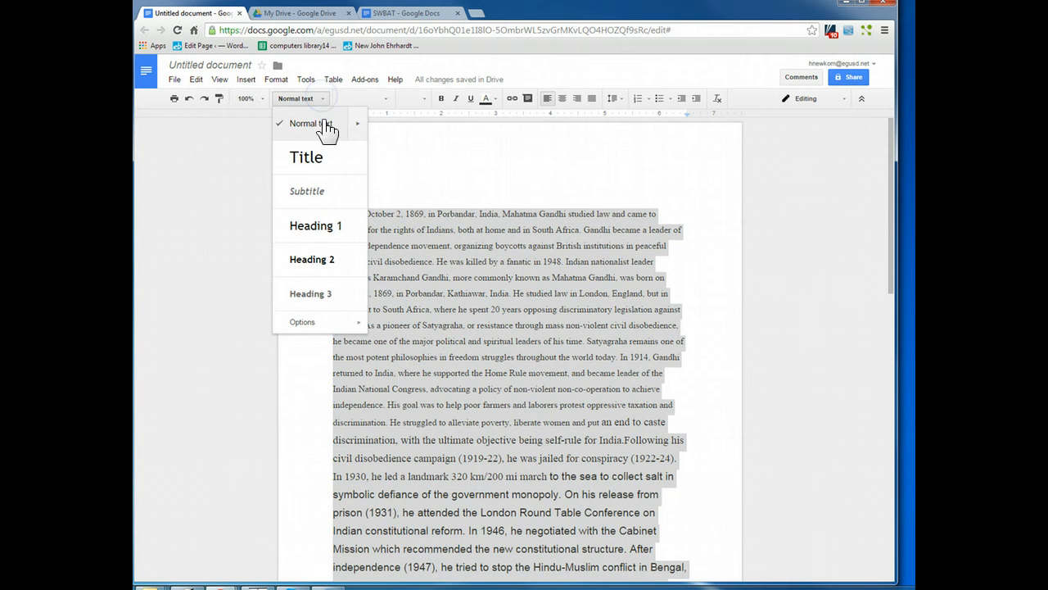
click(323, 122)
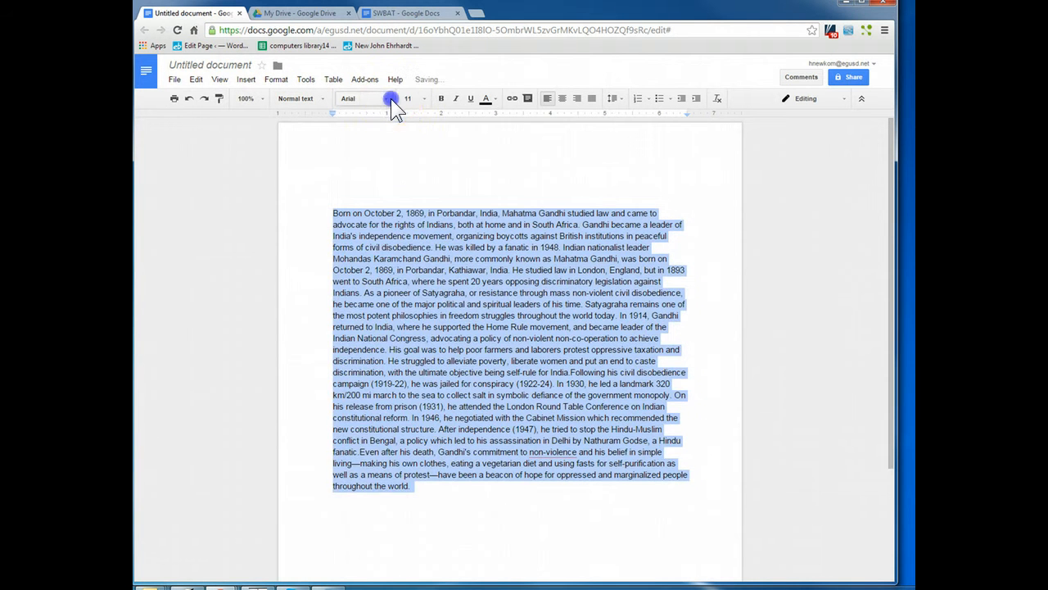
Set the whole essay in Times New Roman at font size 14
click(388, 98)
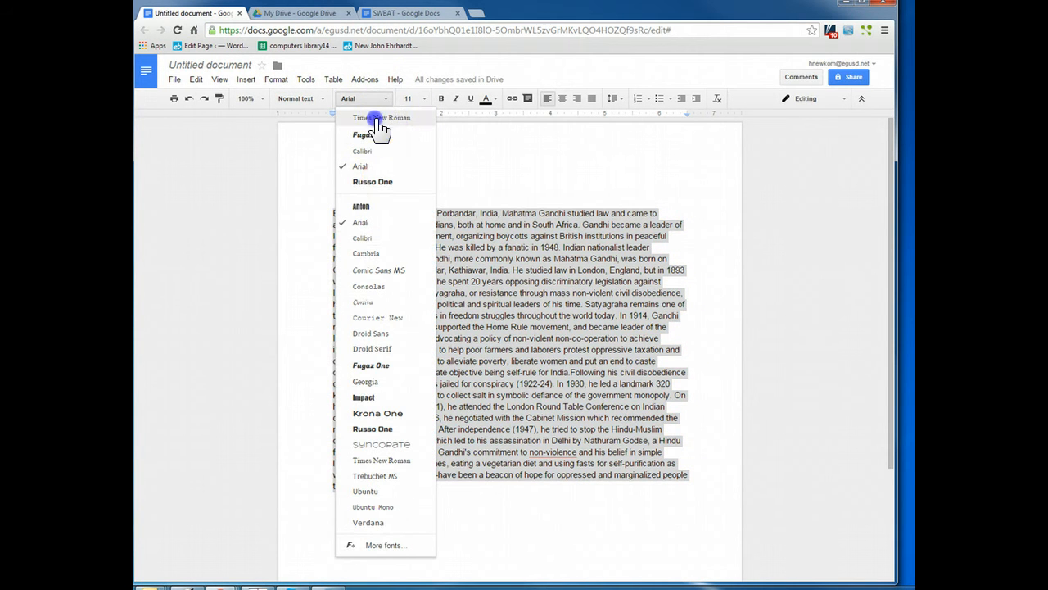
click(380, 119)
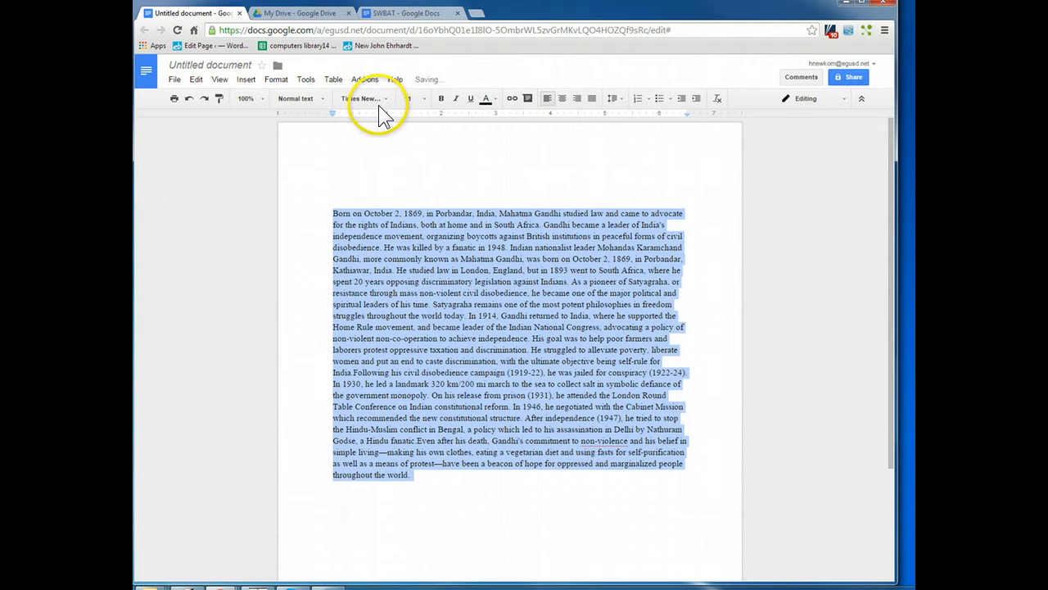
click(426, 99)
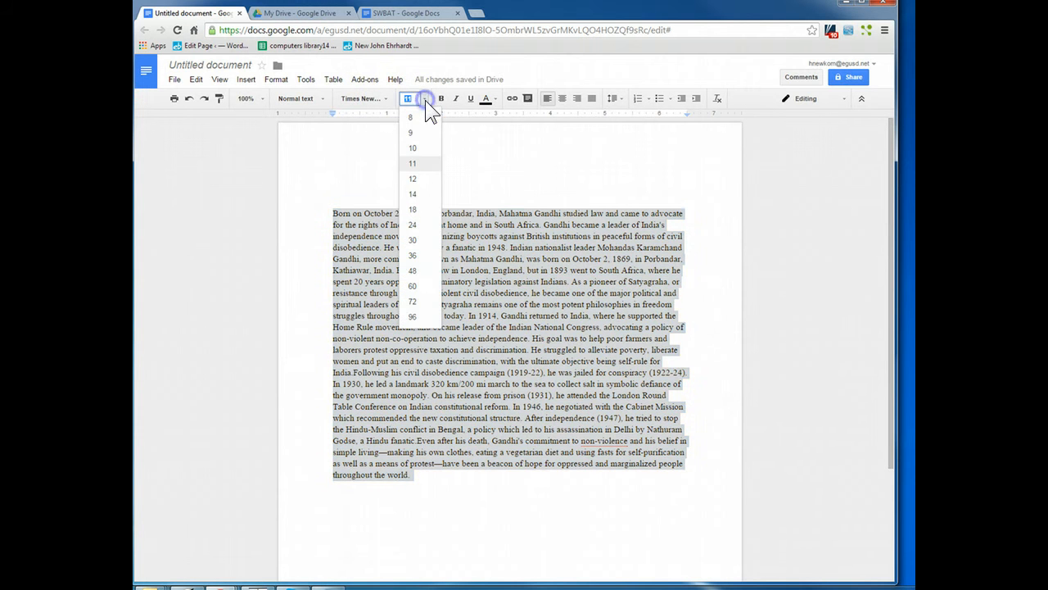
click(414, 174)
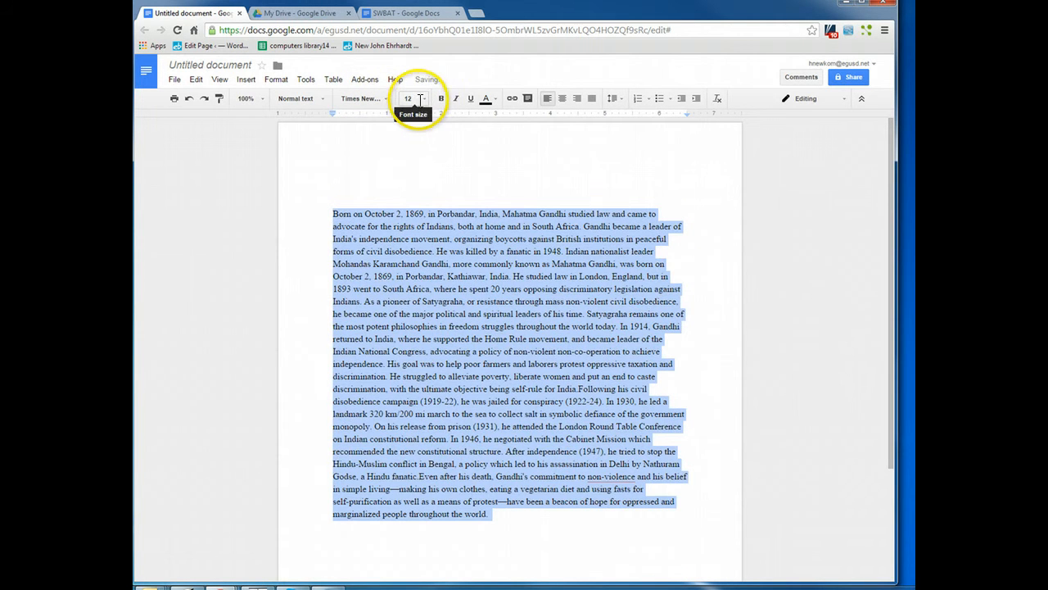
click(413, 99)
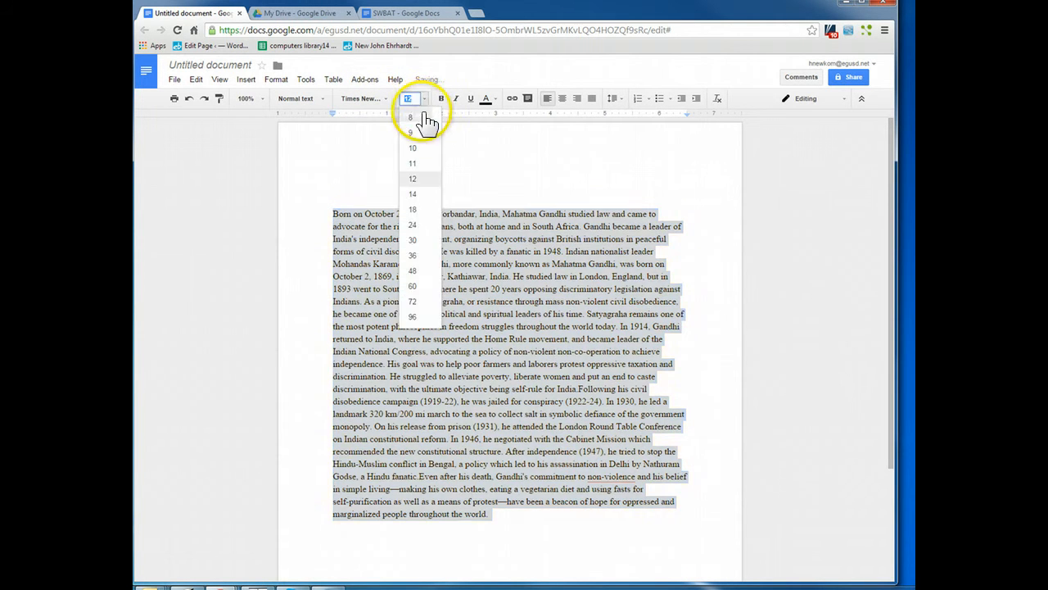
click(412, 194)
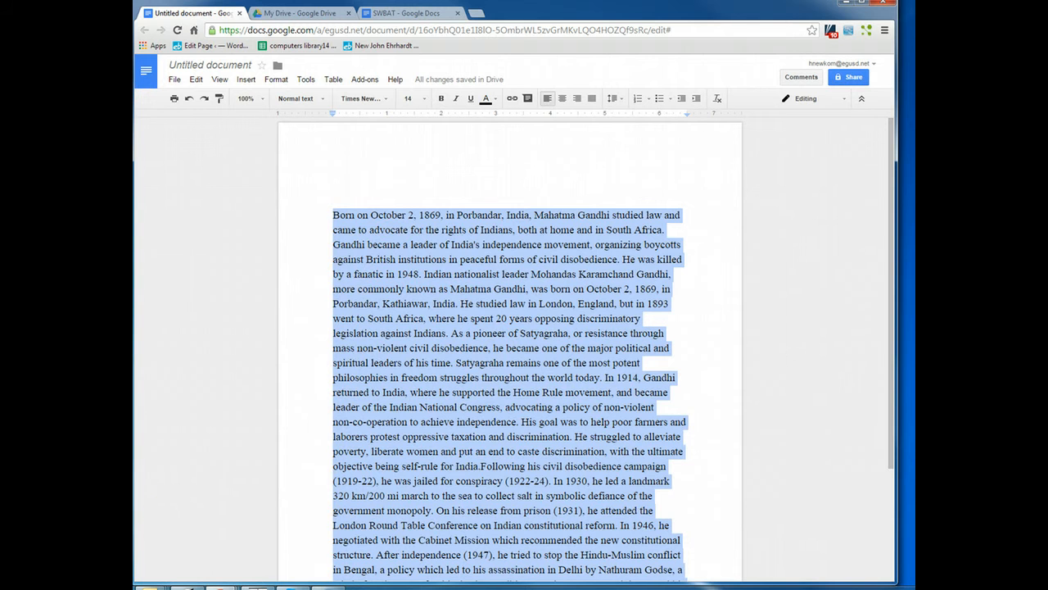
Recheck the objectives in the SWBAT document and indent the essay's first line, beginning "Born on October", by one tab
scroll(353, 153, down, 1)
click(353, 153)
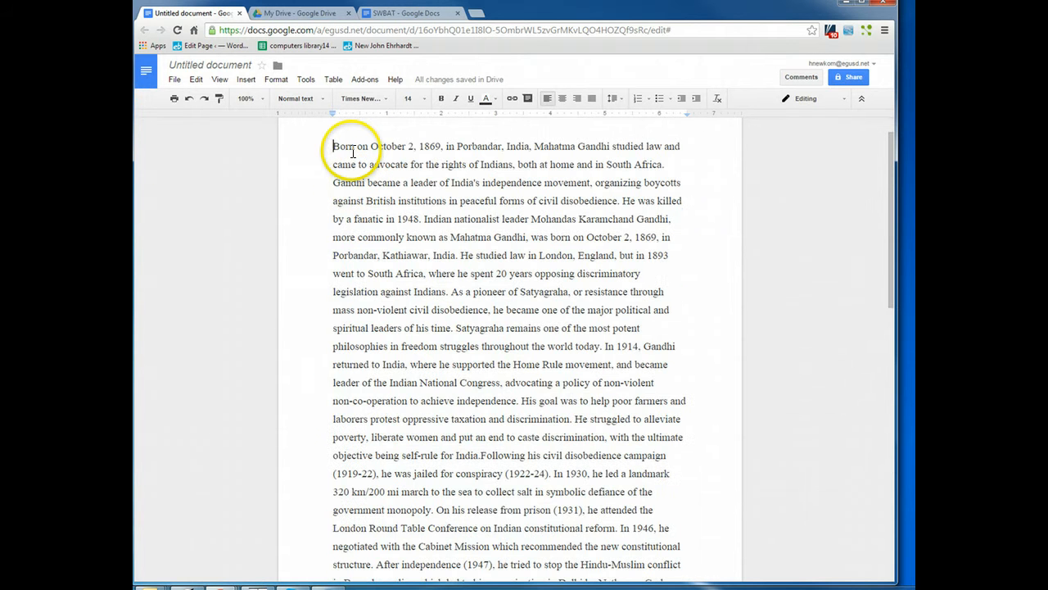
click(399, 13)
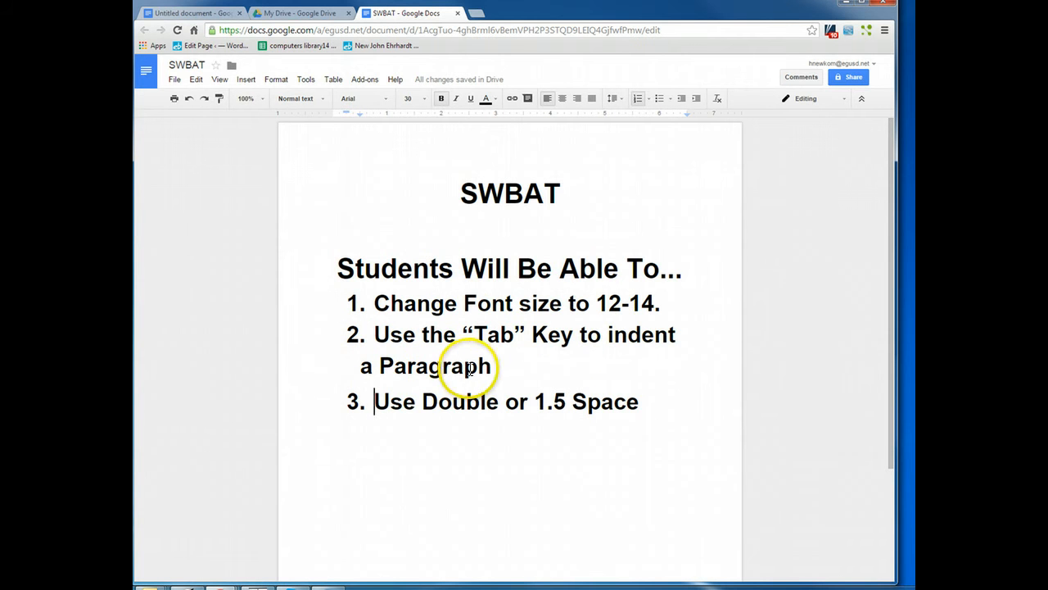
click(201, 13)
click(325, 149)
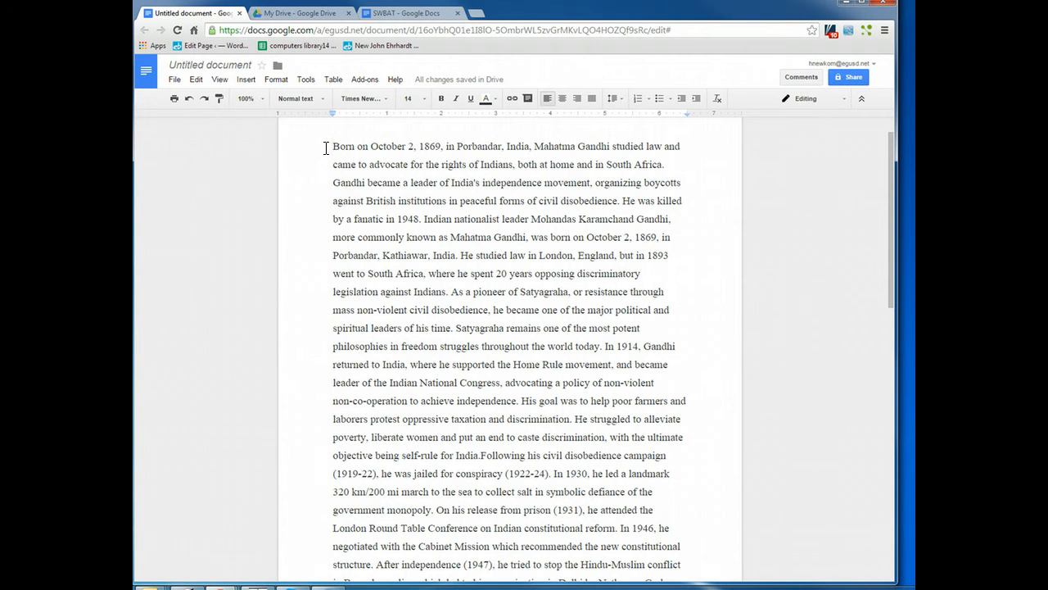
key(Tab)
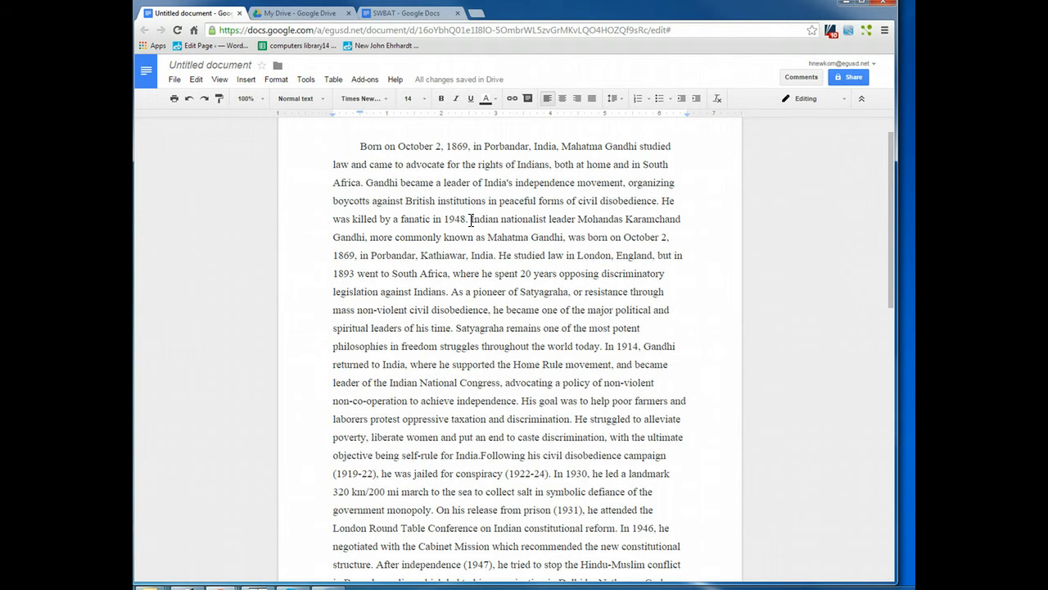
Start a new paragraph before "Indian nationalist leader", separated from the first paragraph by a blank line
click(471, 220)
key(Return)
key(Return)
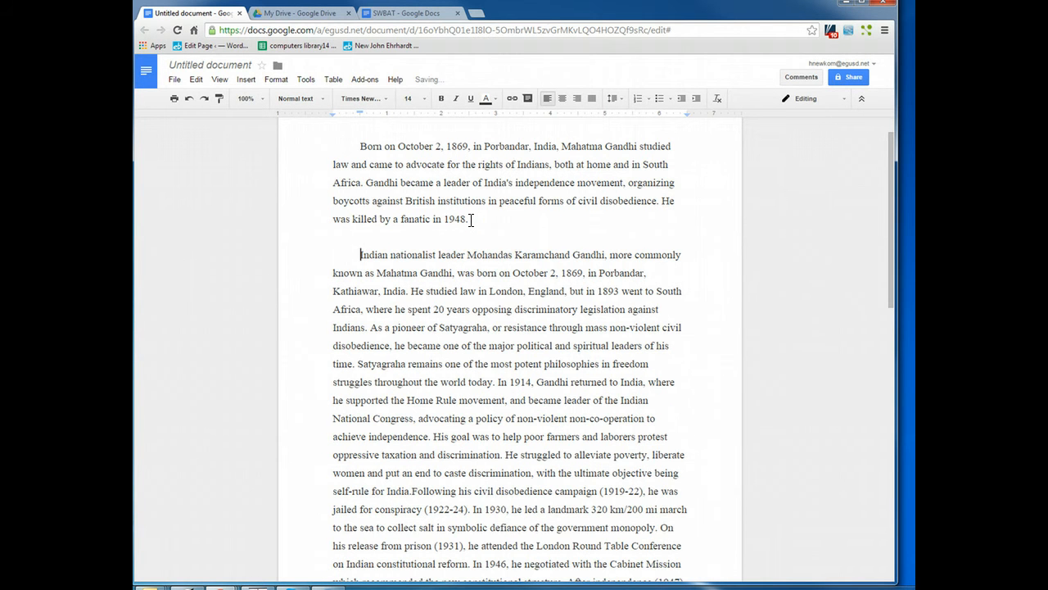
click(374, 291)
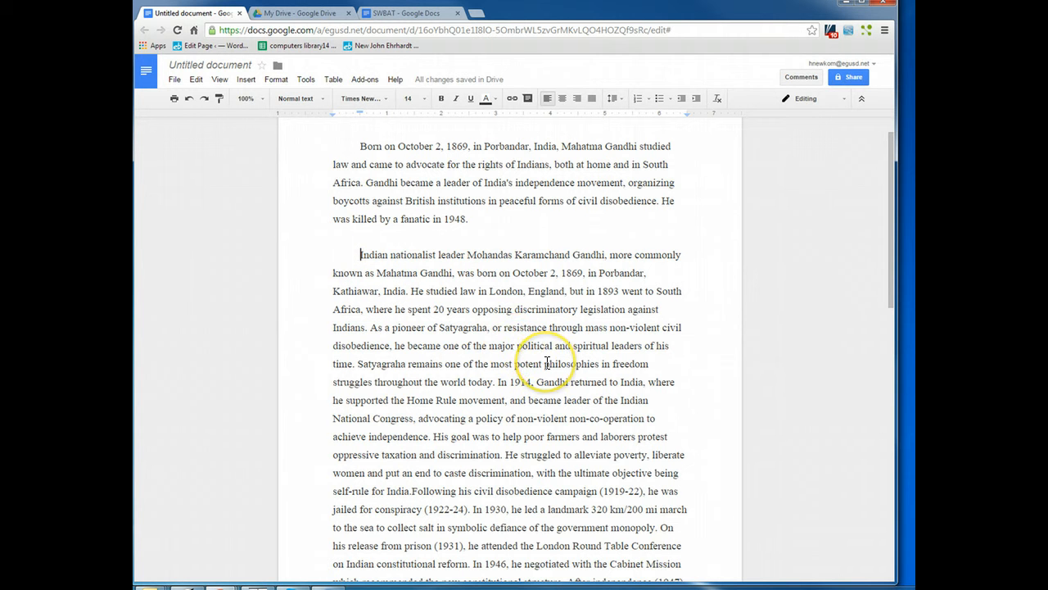
Start a third paragraph before "In 1914, Gandhi returned to India", separated by a blank line
click(496, 383)
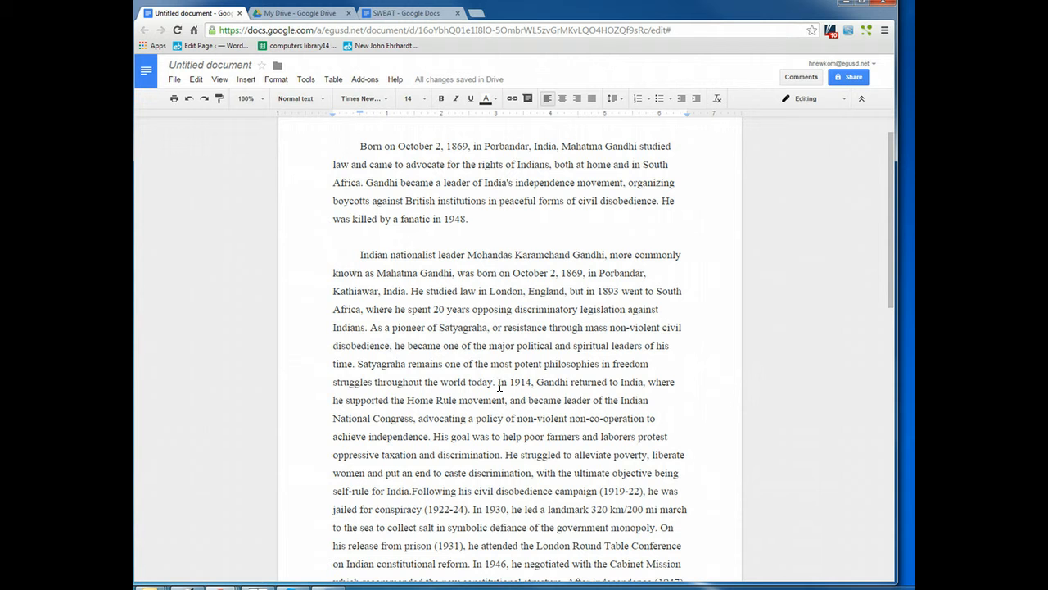
key(Return)
key(Return)
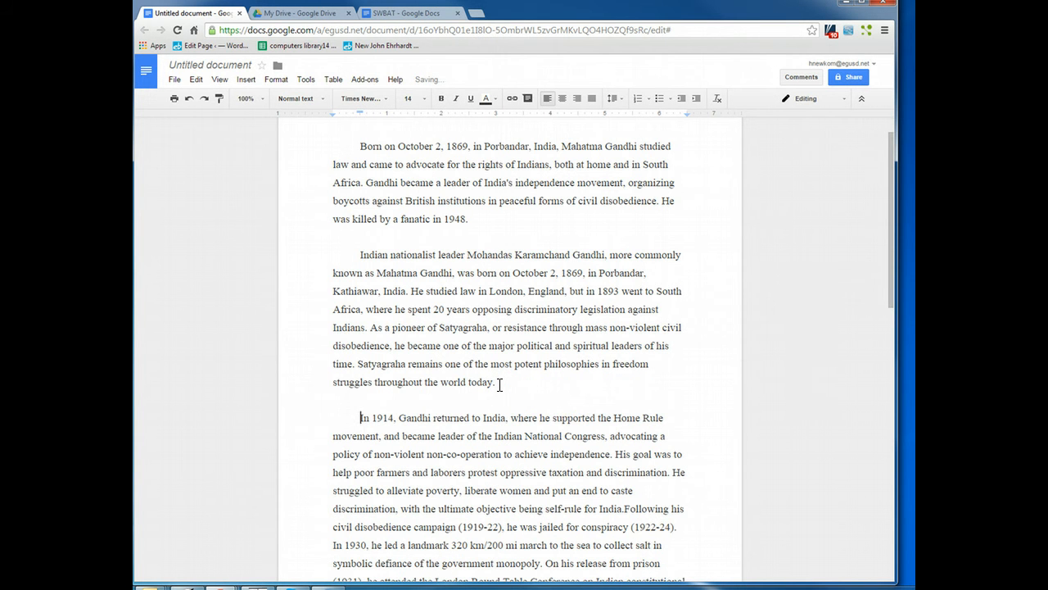
scroll(499, 385, down, 5)
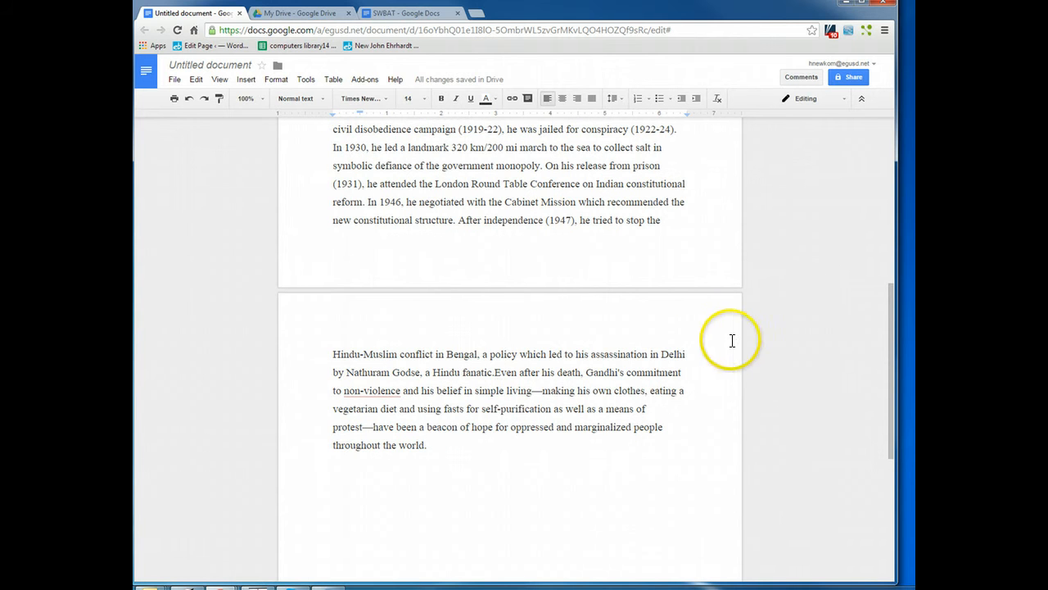
scroll(530, 378, up, 2)
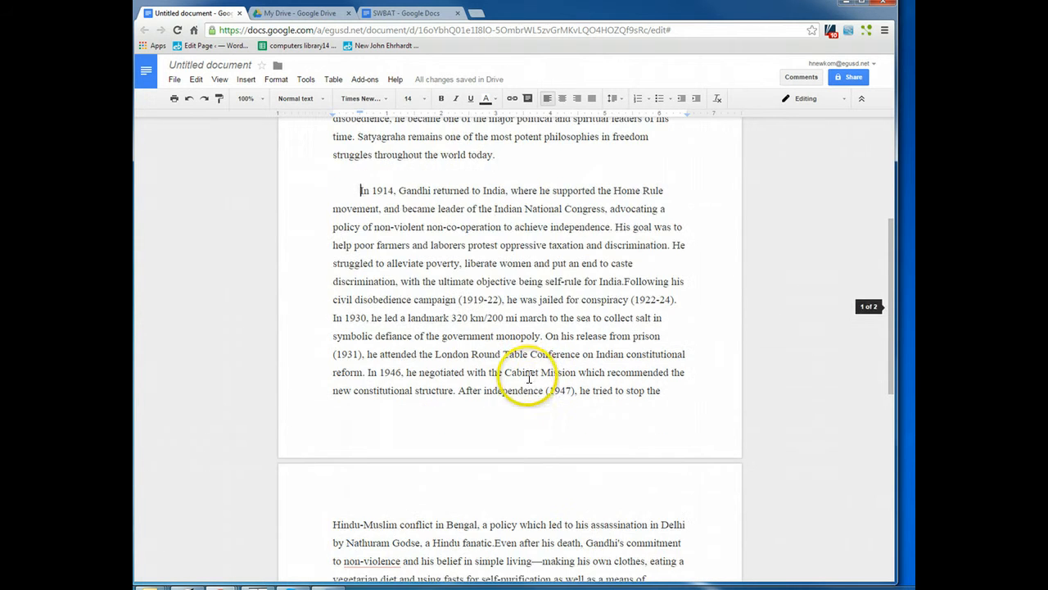
Start a fourth paragraph before "On his release from prison (1931)", separated by a blank line and indented by one tab
click(544, 338)
key(Return)
key(Return)
key(Tab)
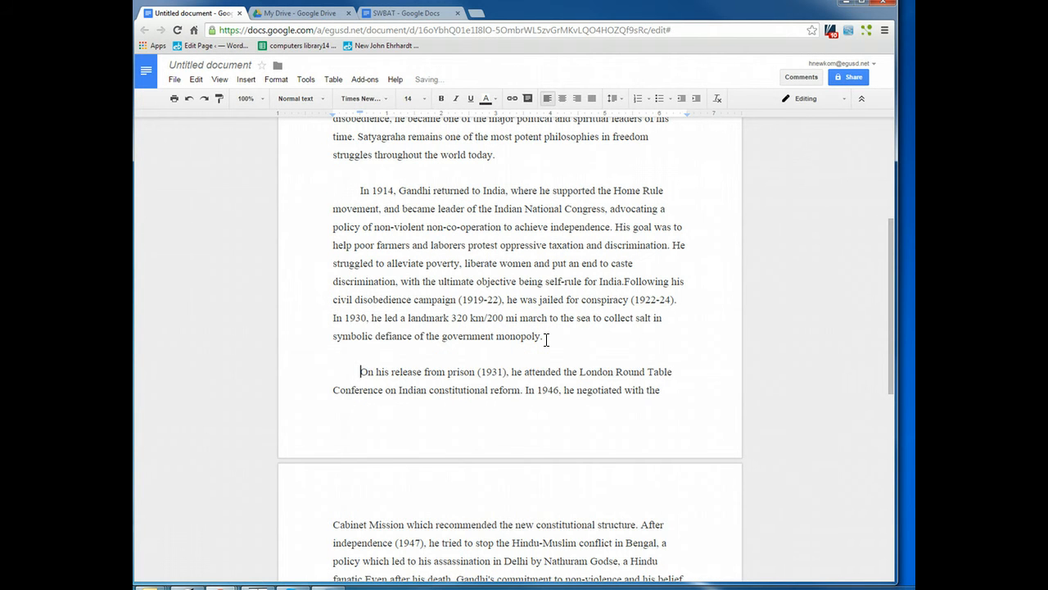
key(BackSpace)
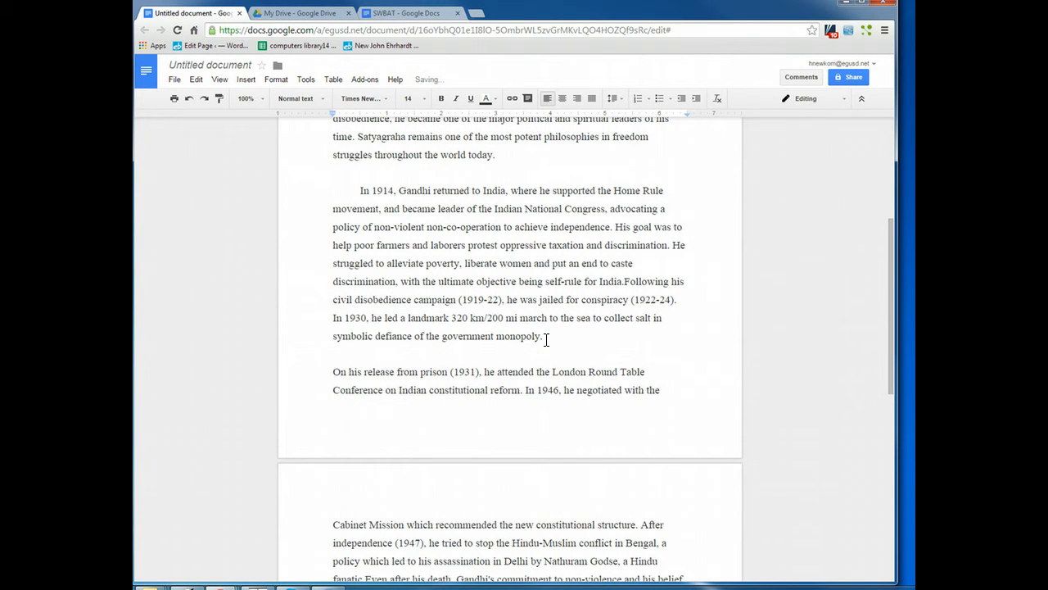
key(Tab)
click(360, 372)
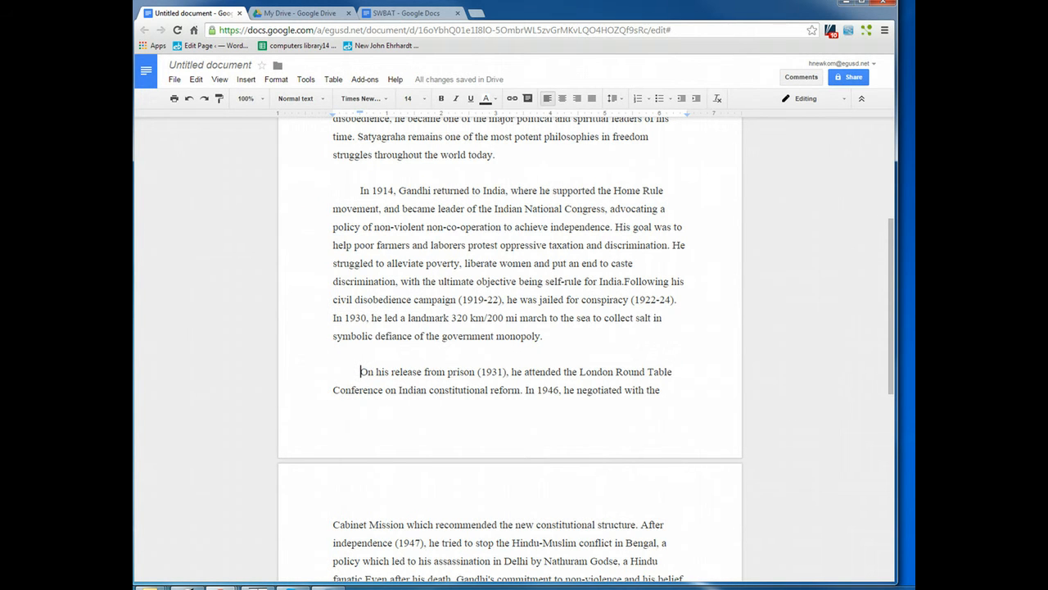
Recheck the line spacing objective in the SWBAT document and return to the beginning of the essay
key(ctrl+Home)
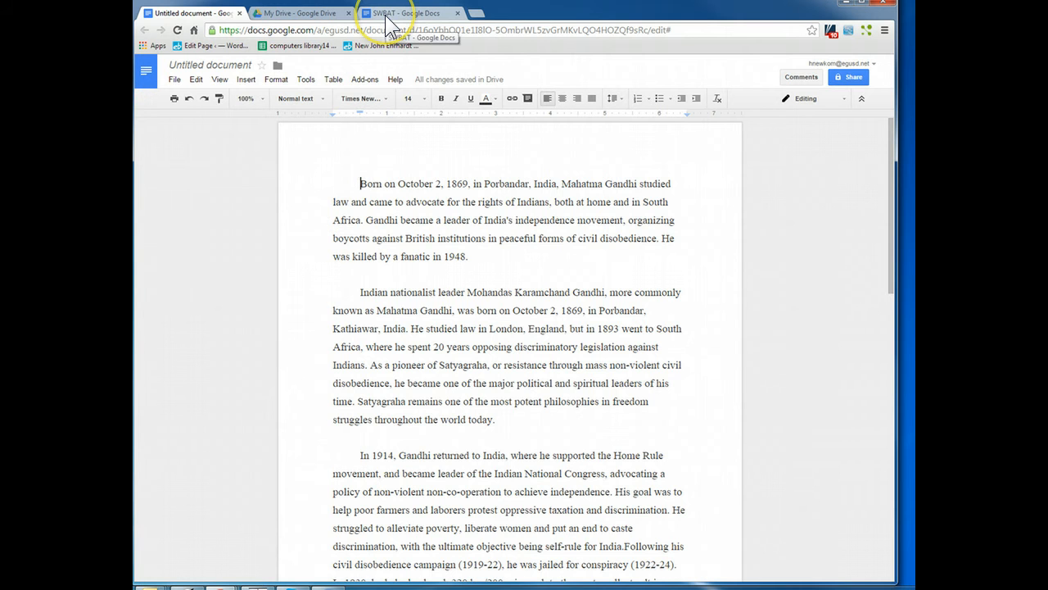
click(387, 16)
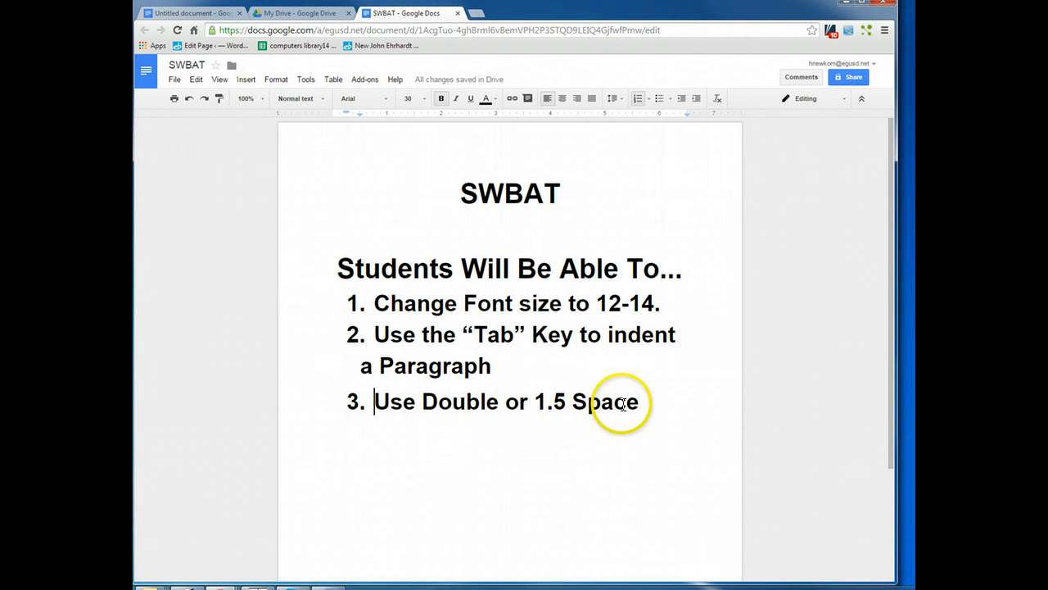
click(192, 13)
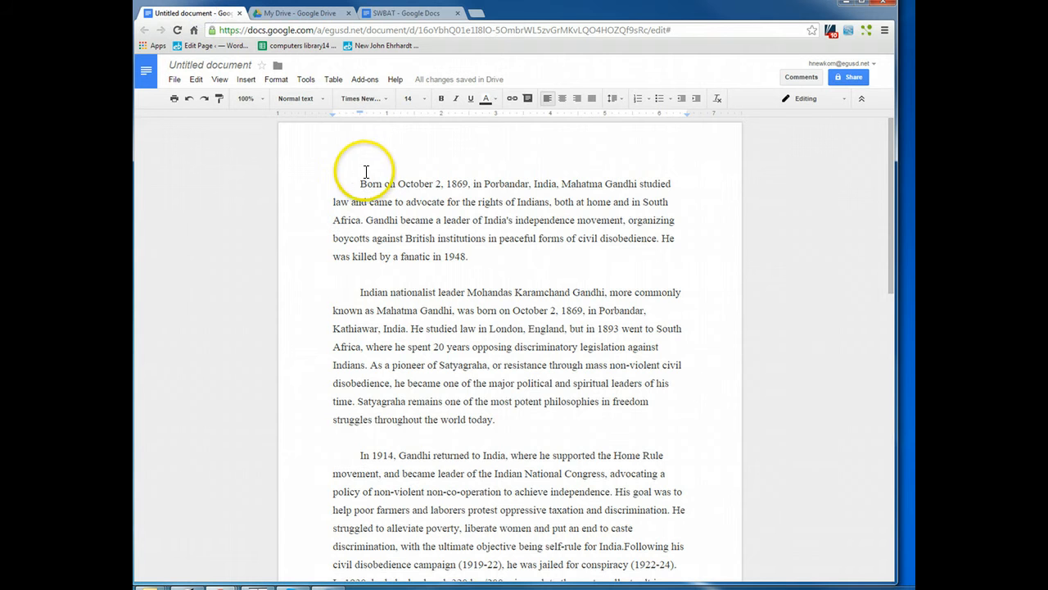
Set the line spacing of the whole essay to 1.5 and change it to double
drag(360, 181, 609, 521)
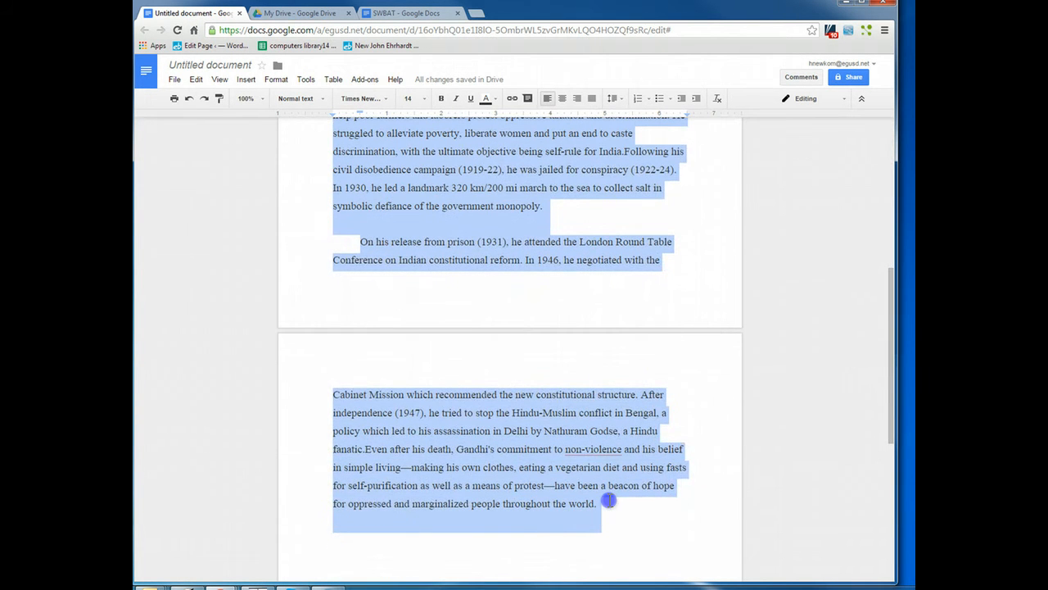
scroll(573, 328, up, 5)
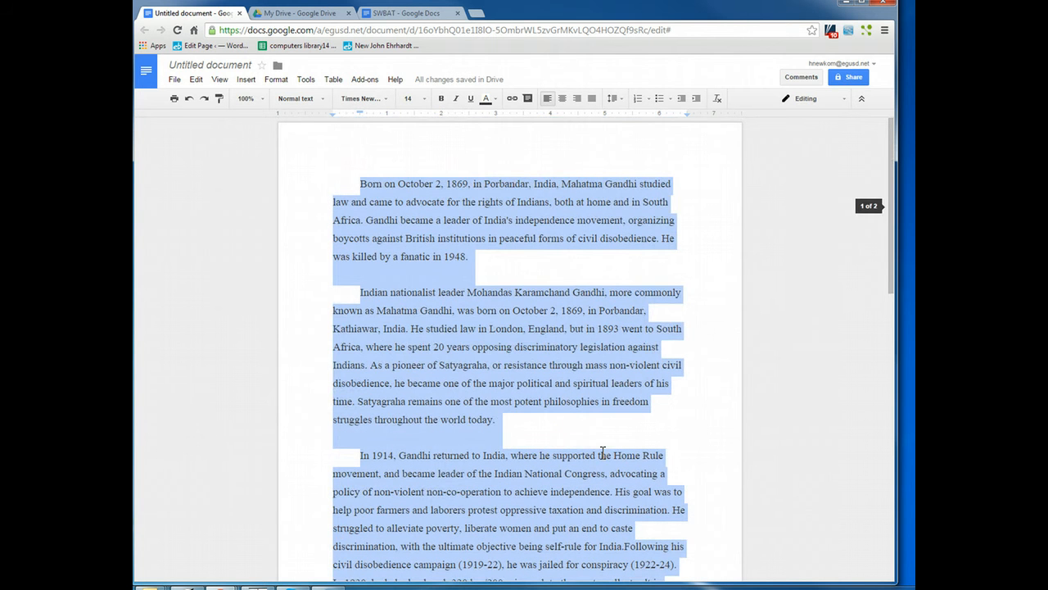
click(612, 100)
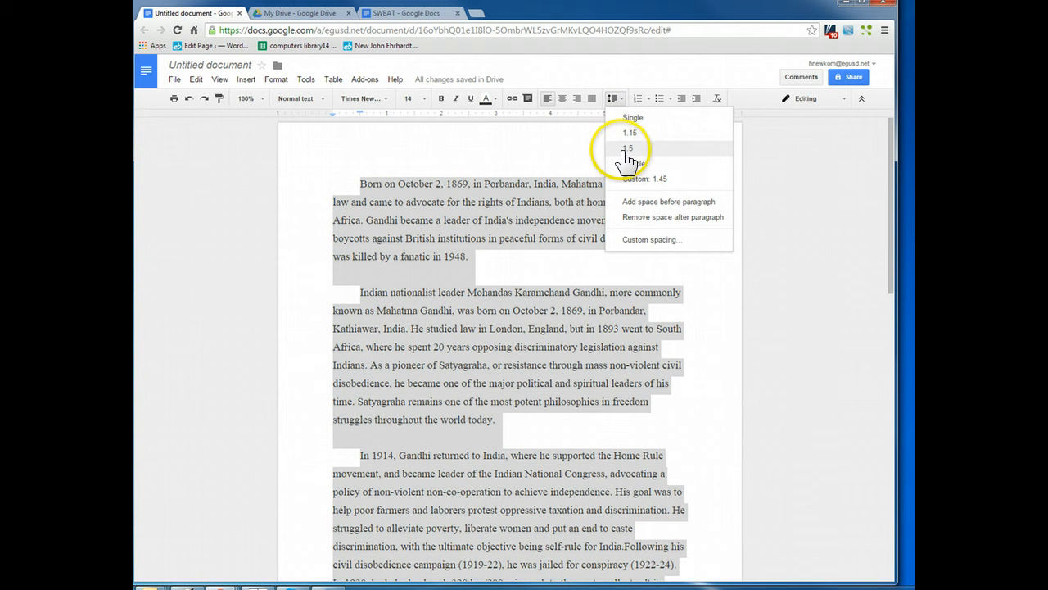
click(634, 152)
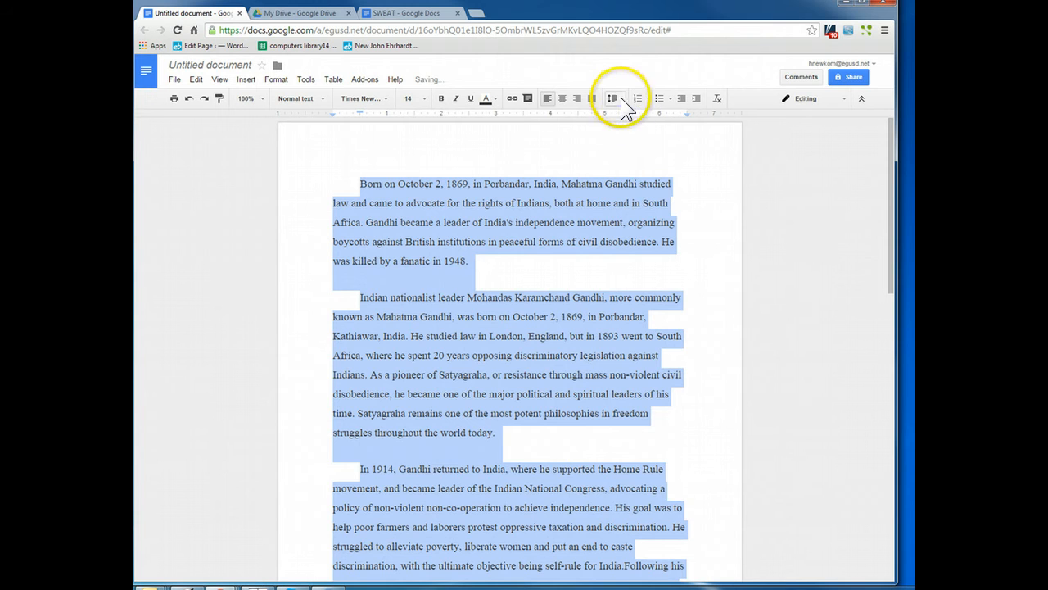
click(620, 98)
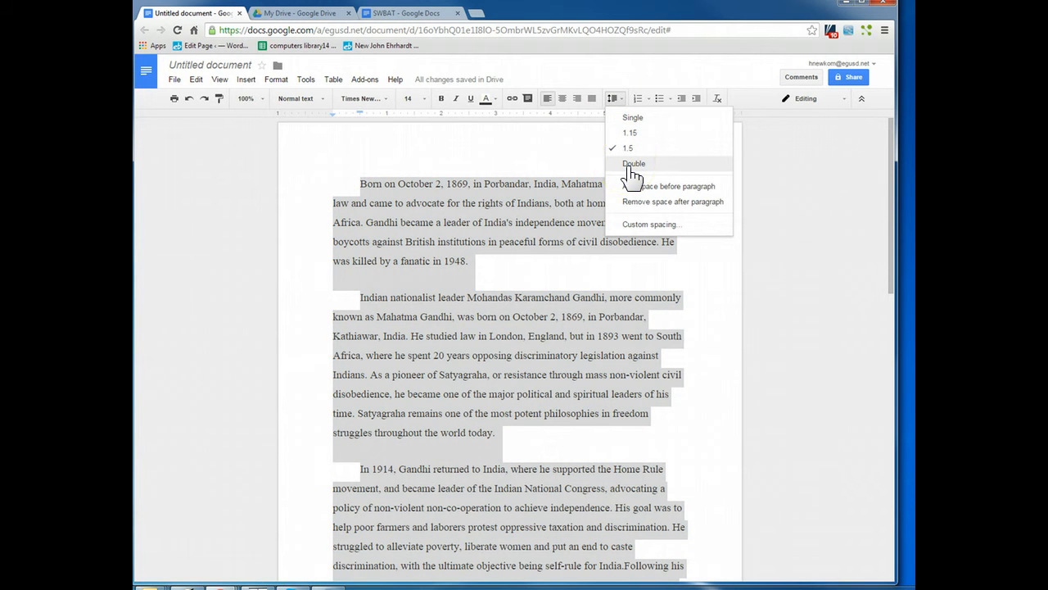
click(633, 163)
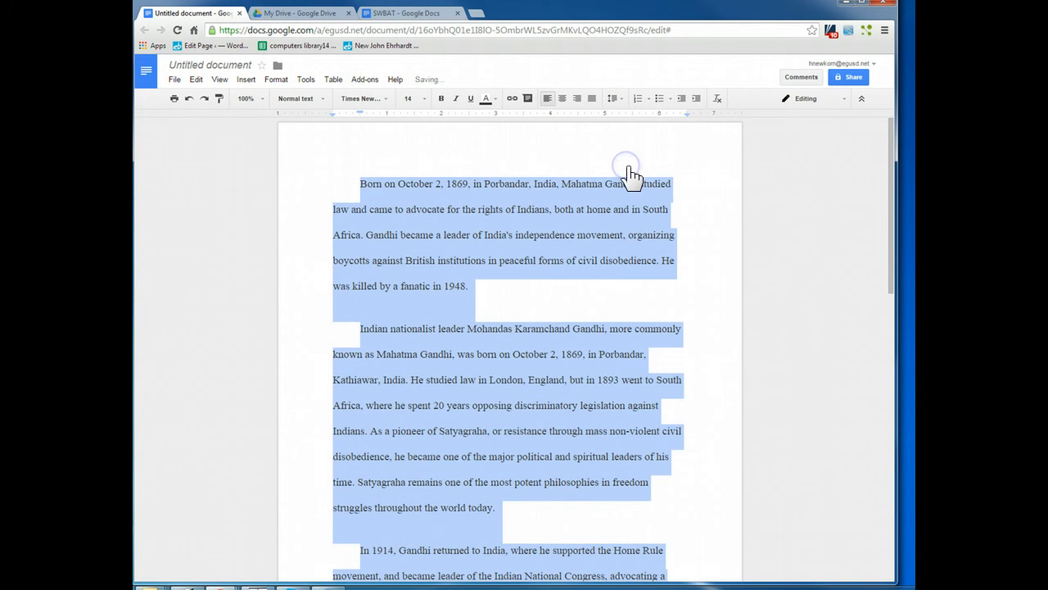
Review the spacing and paragraph indents through both pages of the essay and return to its beginning
click(392, 201)
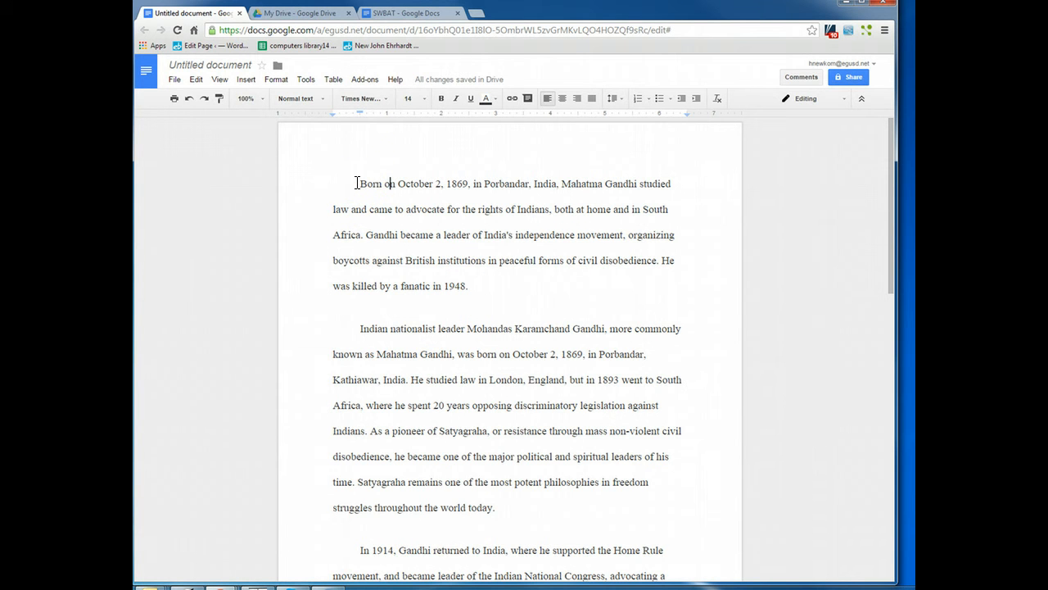
click(437, 363)
scroll(437, 363, down, 5)
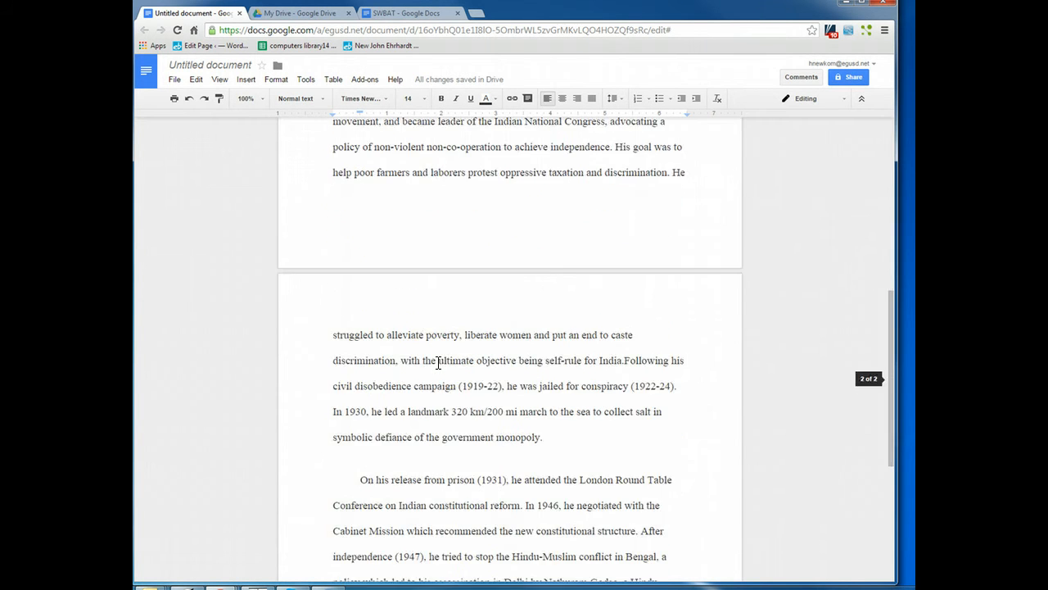
scroll(439, 363, down, 3)
scroll(438, 363, up, 6)
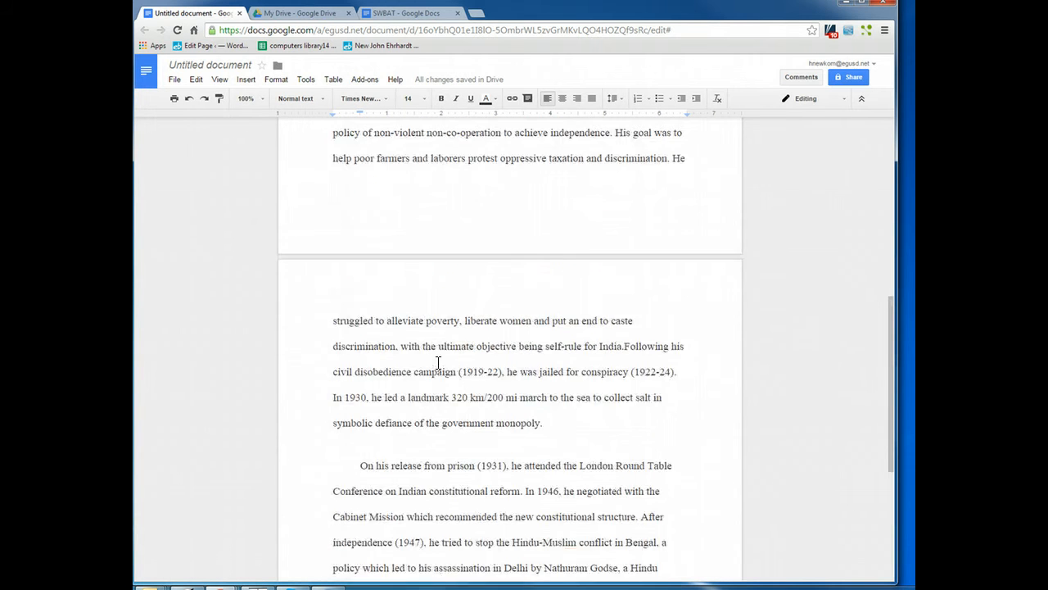
scroll(438, 362, up, 2)
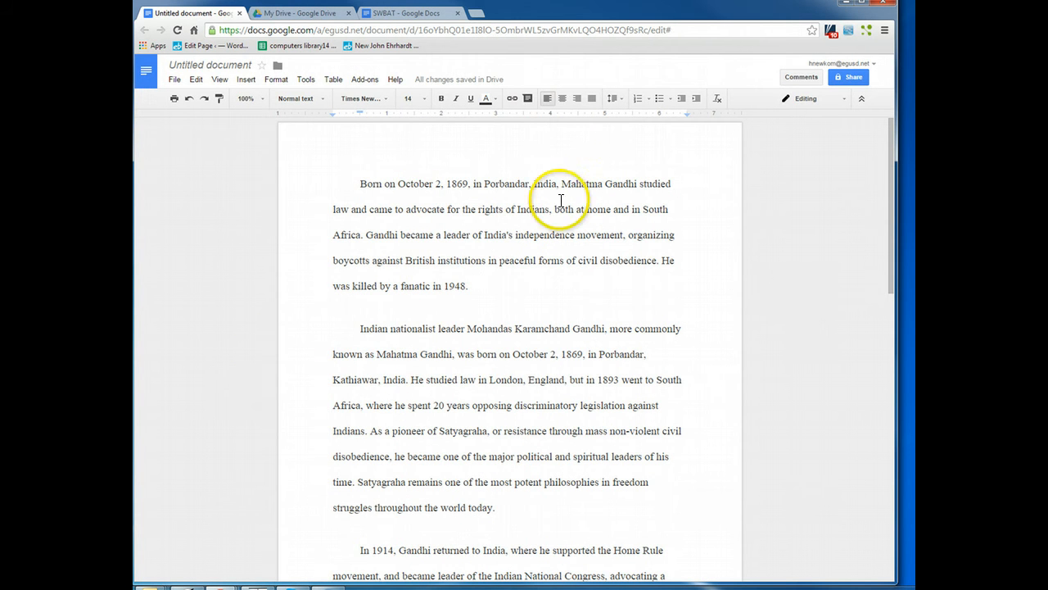
Examine the font size choices and the line spacing choices for the first paragraph without changing either
click(388, 184)
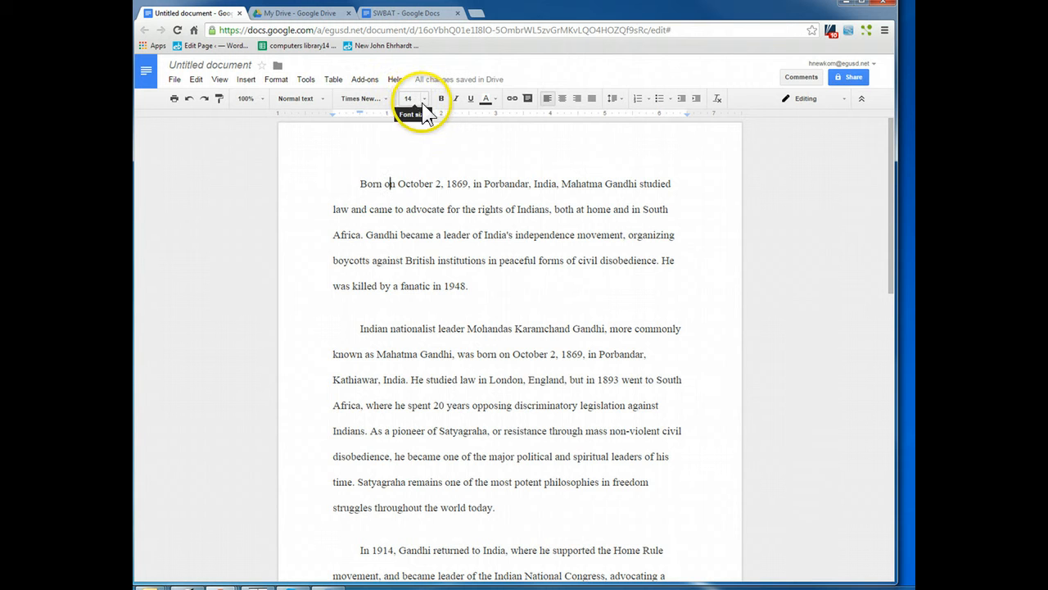
click(422, 101)
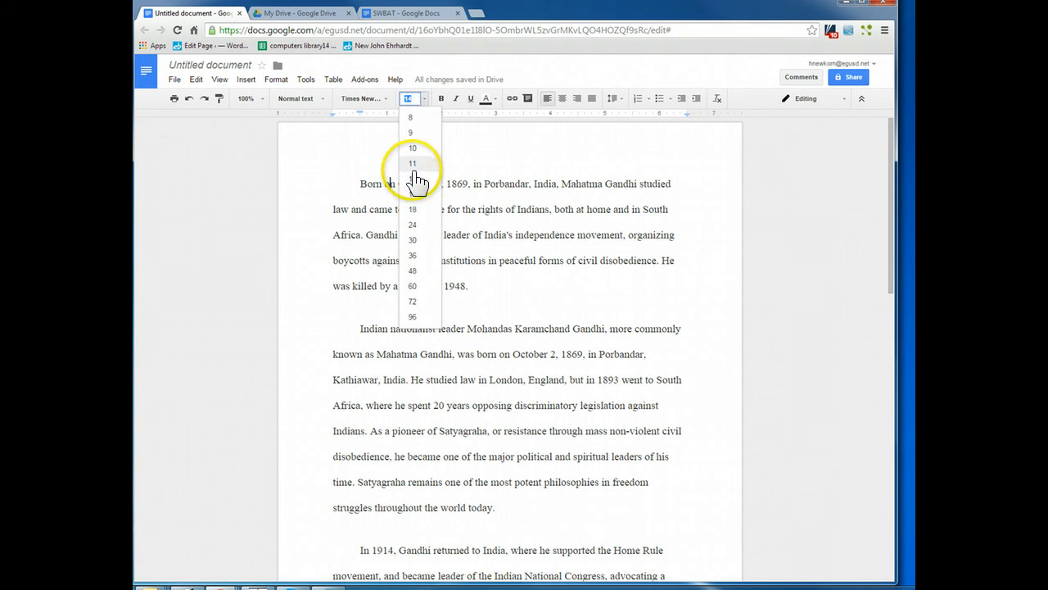
click(409, 97)
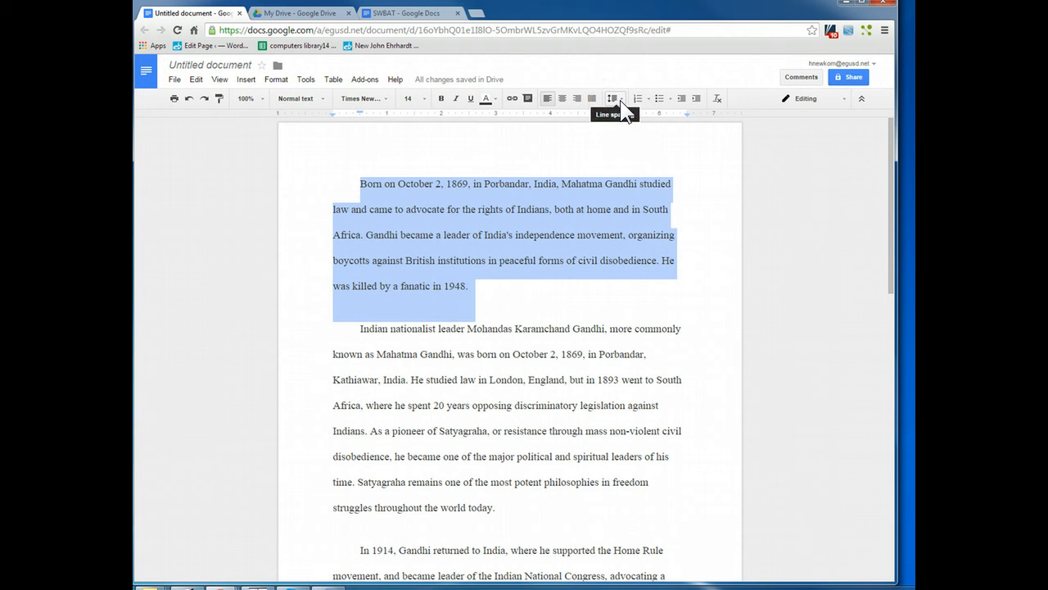
click(619, 100)
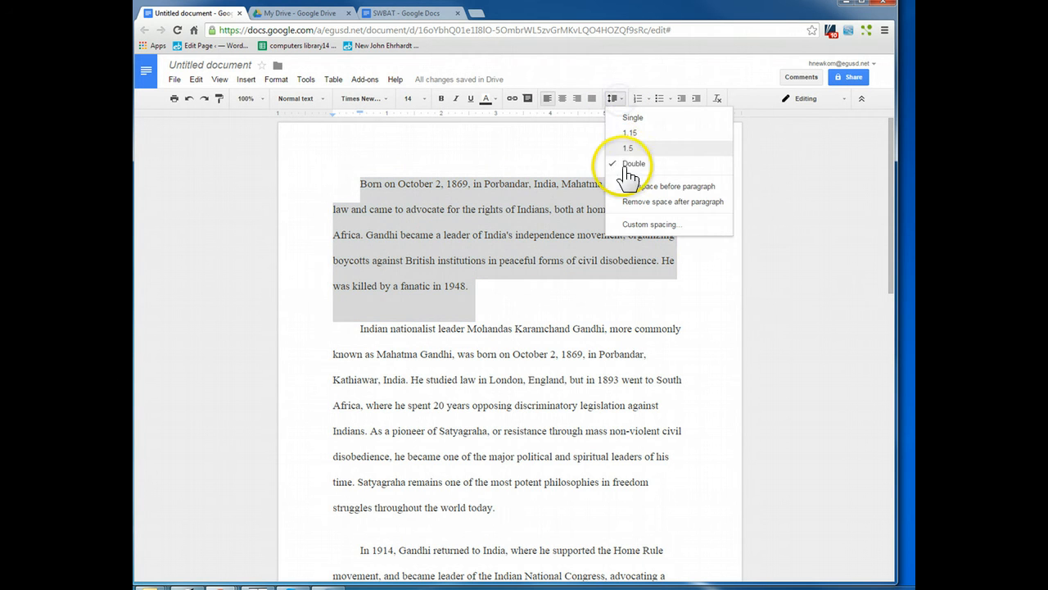
click(618, 99)
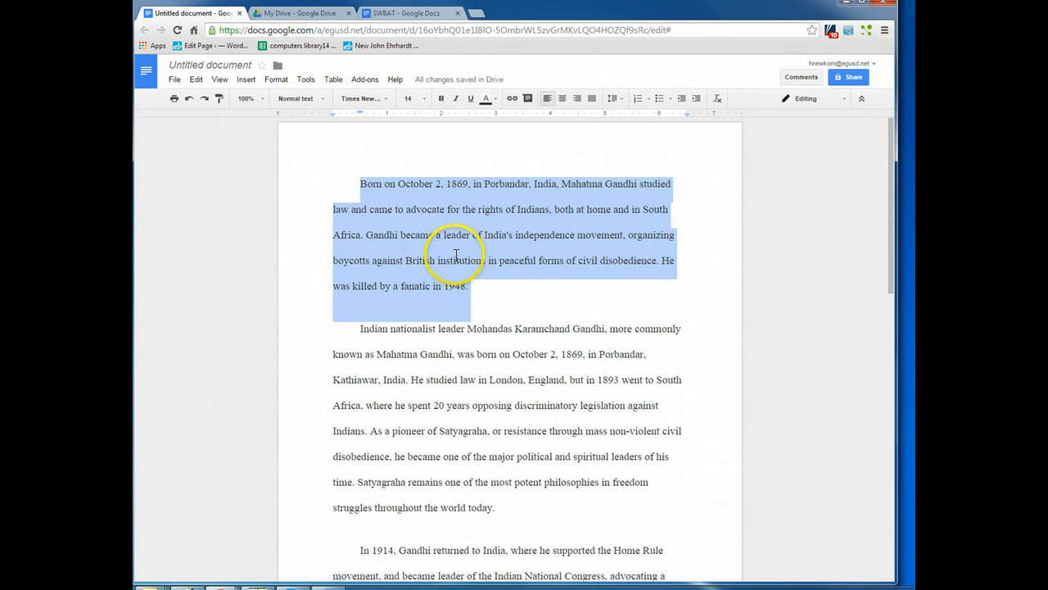
Look over the available fonts for the first paragraph, keep Times New Roman, and recheck the objectives in the SWBAT document
click(361, 183)
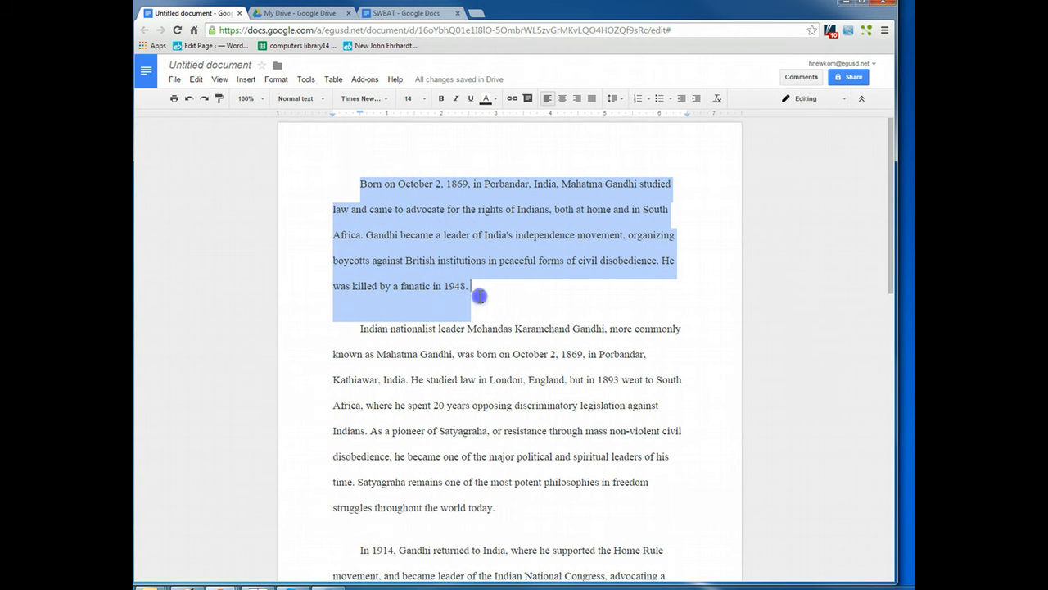
drag(481, 296, 293, 185)
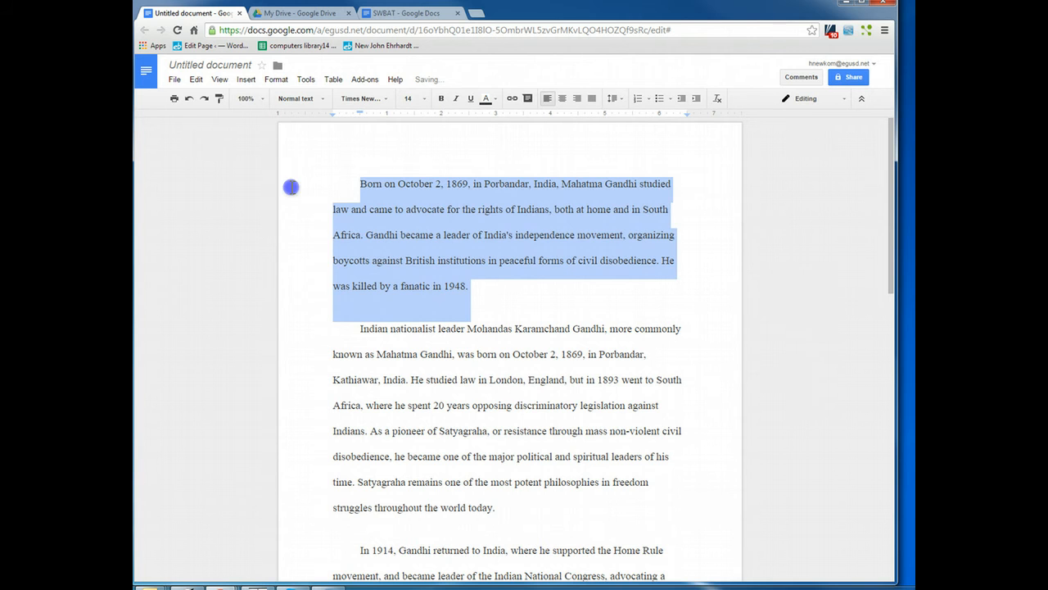
click(488, 380)
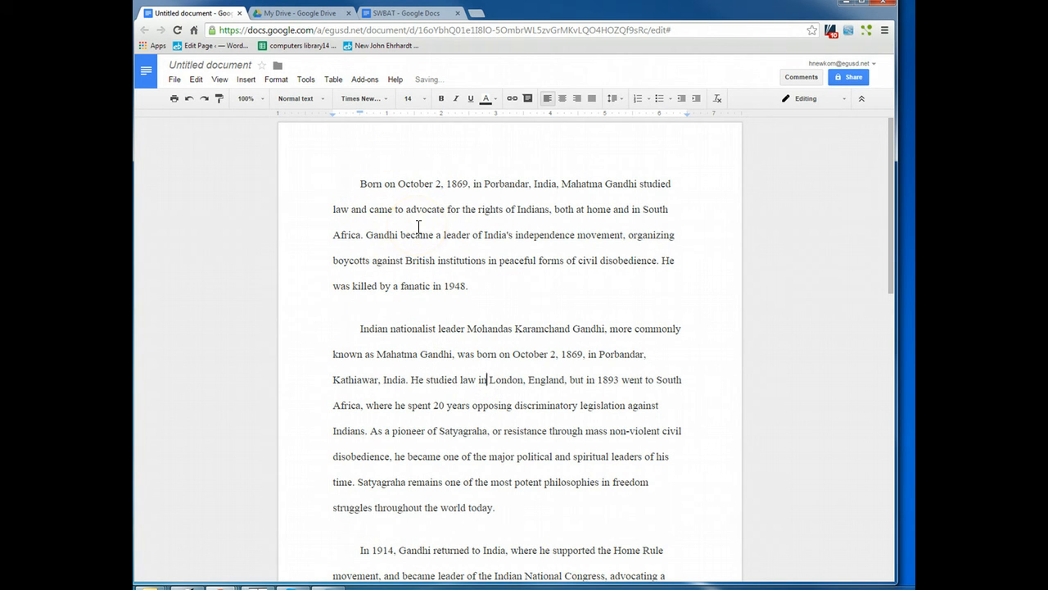
click(455, 285)
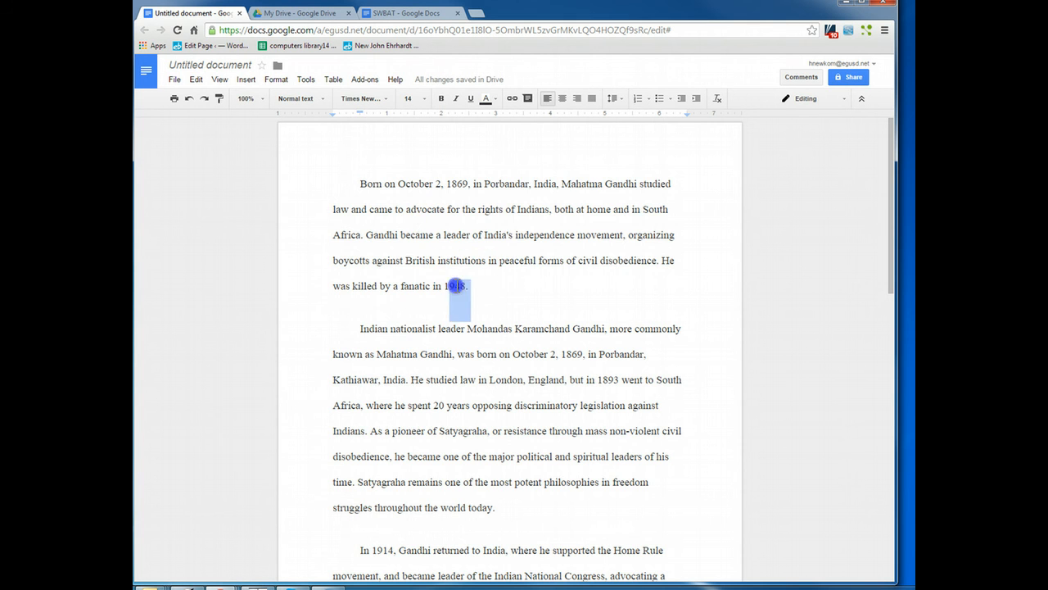
drag(455, 286, 343, 187)
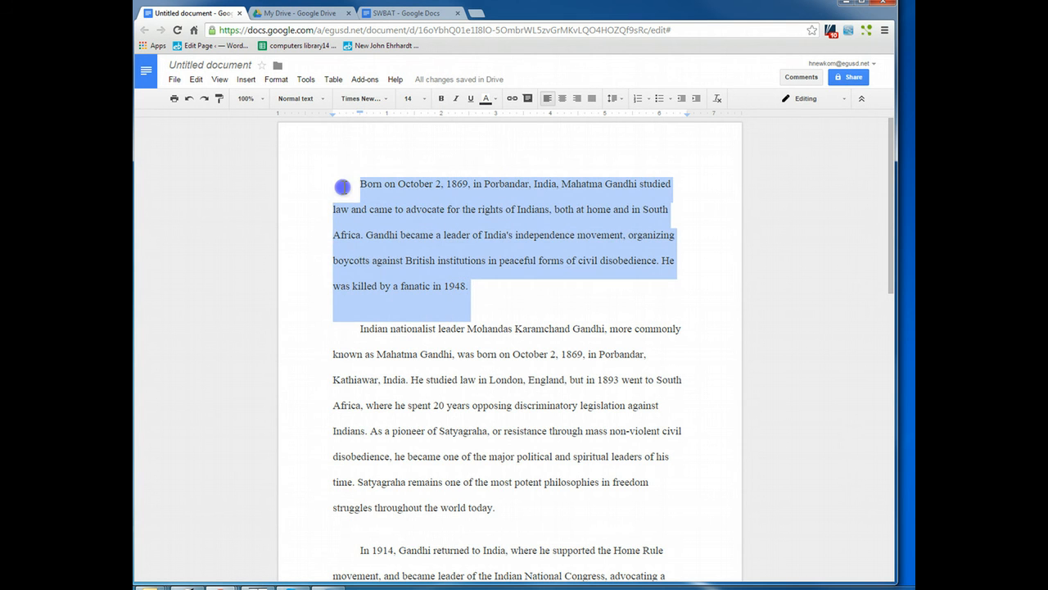
click(387, 103)
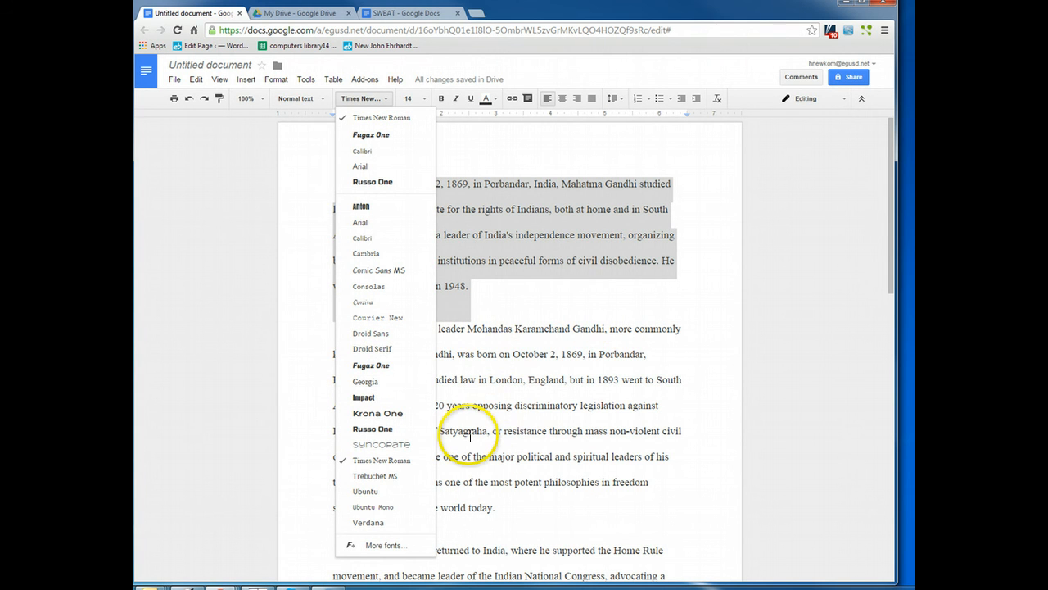
click(552, 282)
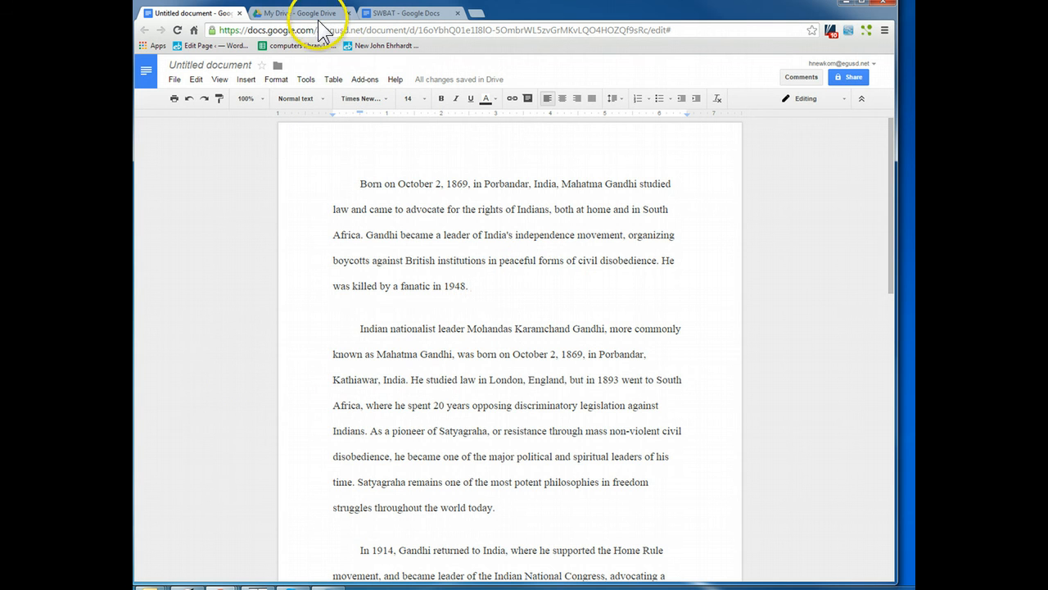
click(412, 15)
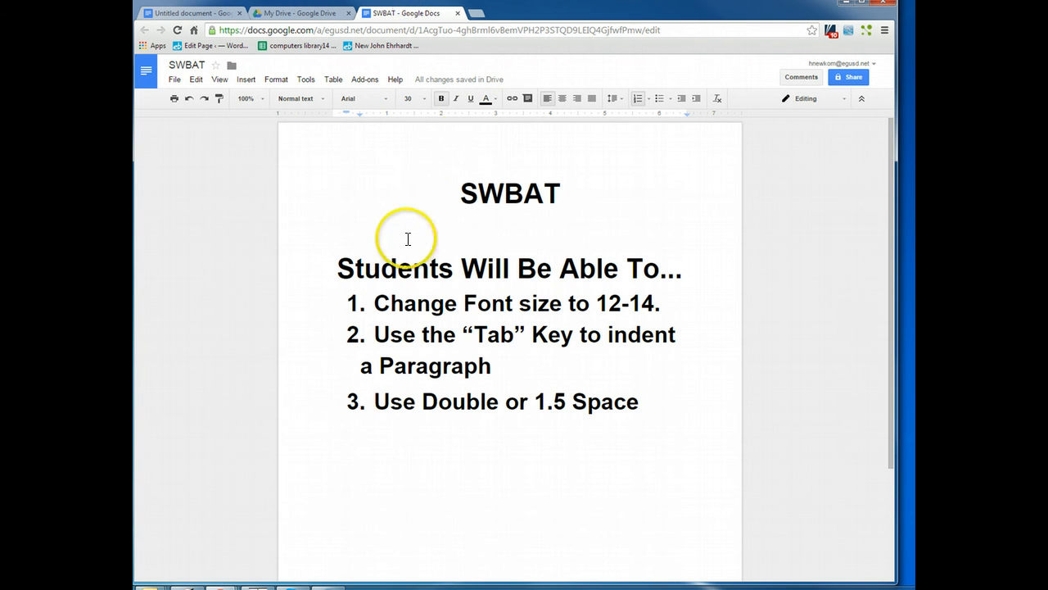